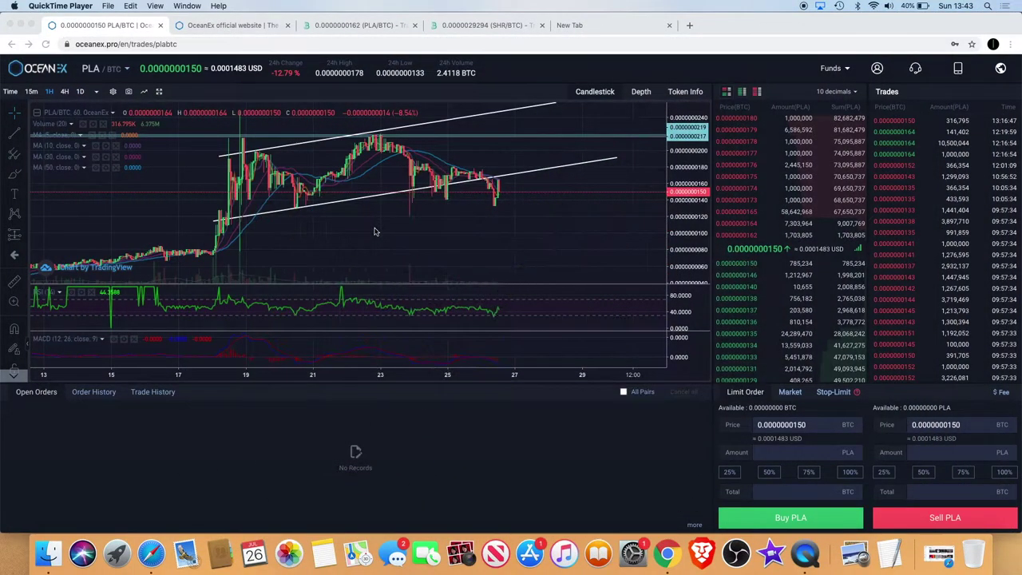
- Examine the hourly PLA/BTC chart on OceanEx, comparing the rising channel with the latest candles below its lower line
{"action": "scroll", "coordinate": [374, 232], "scroll_direction": "down", "scroll_amount": 3}
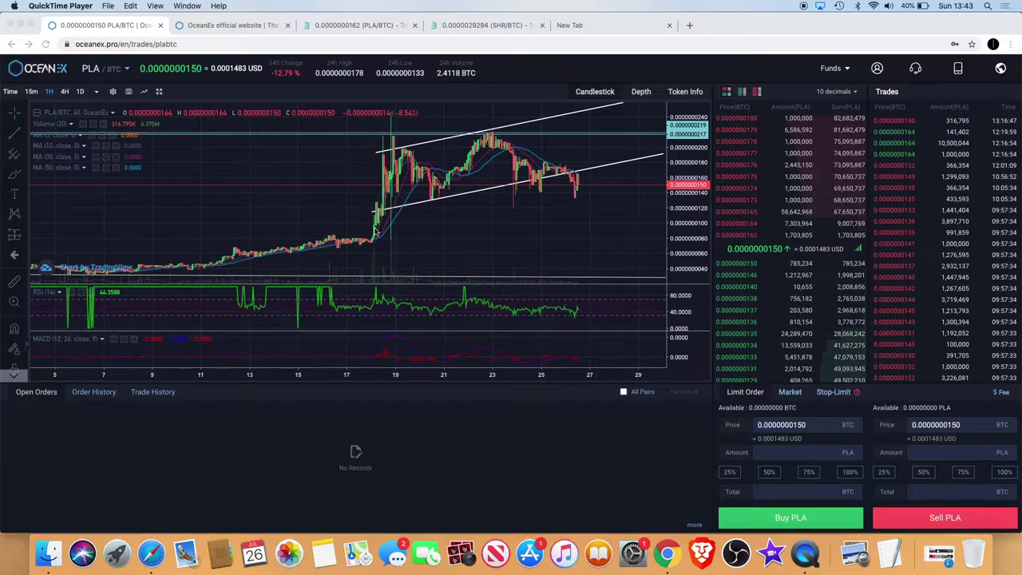
{"action": "scroll", "coordinate": [374, 231], "scroll_direction": "up", "scroll_amount": 2}
{"action": "scroll", "coordinate": [374, 232], "scroll_direction": "up", "scroll_amount": 2}
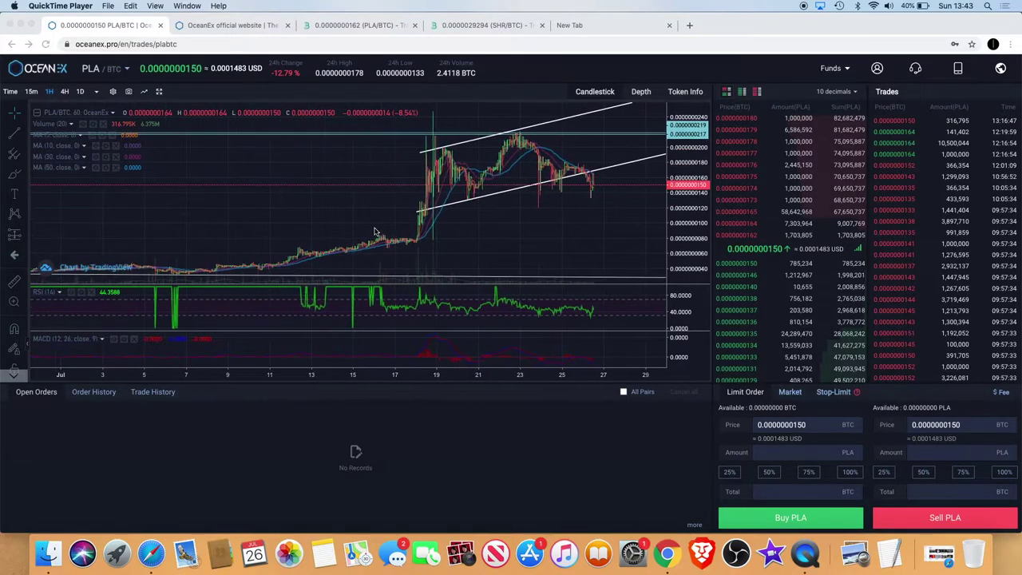
{"action": "scroll", "coordinate": [372, 227], "scroll_direction": "down", "scroll_amount": 4}
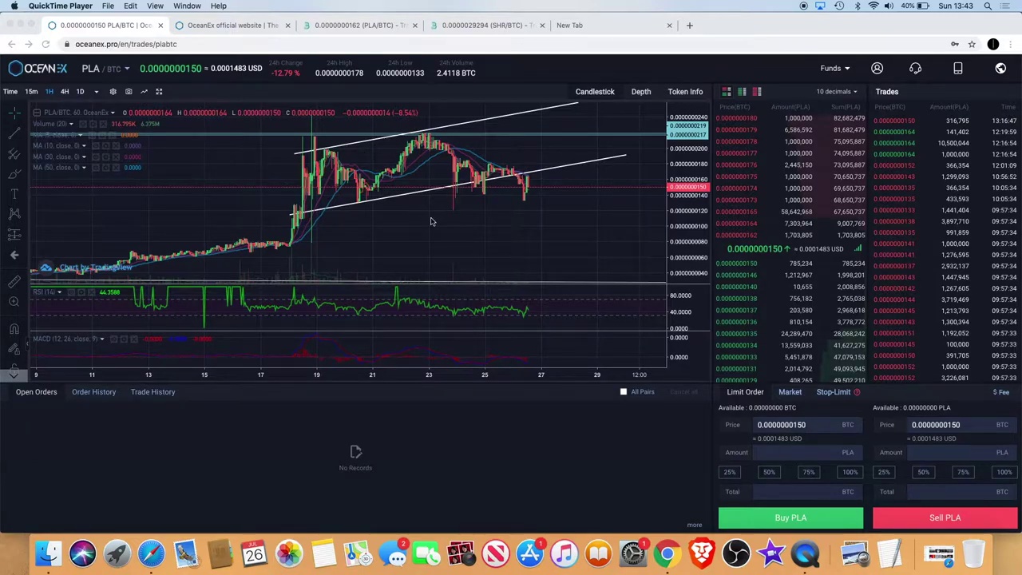
{"action": "scroll", "coordinate": [483, 169], "scroll_direction": "down", "scroll_amount": 4}
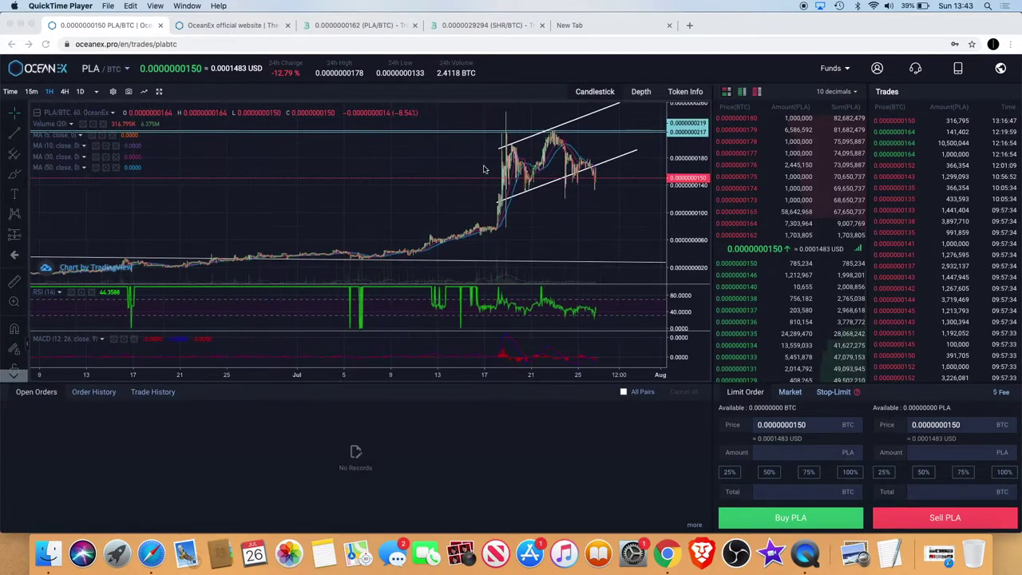
{"action": "scroll", "coordinate": [483, 169], "scroll_direction": "up", "scroll_amount": 3}
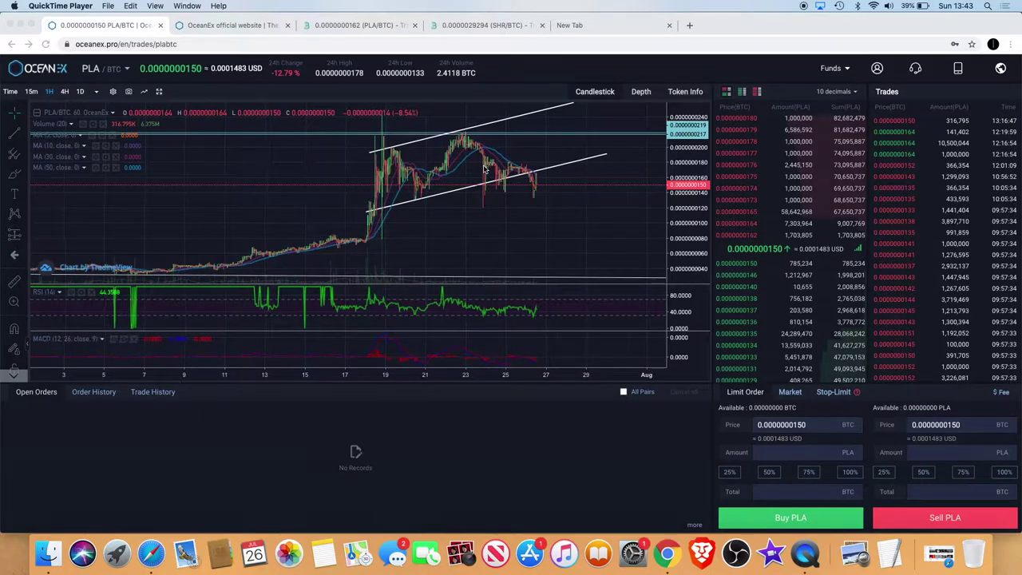
{"action": "scroll", "coordinate": [483, 168], "scroll_direction": "down", "scroll_amount": 3}
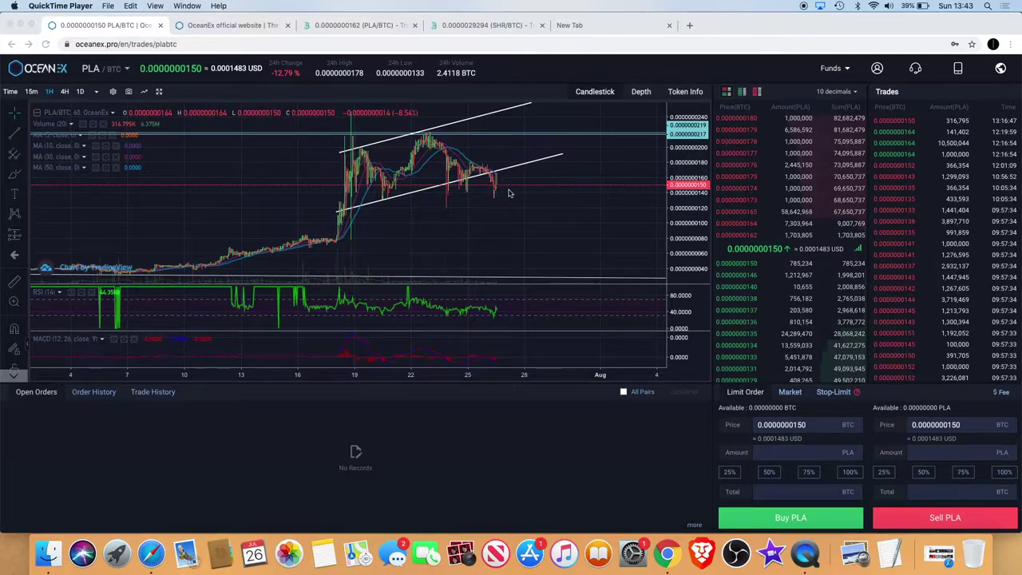
{"action": "scroll", "coordinate": [508, 194], "scroll_direction": "up", "scroll_amount": 6}
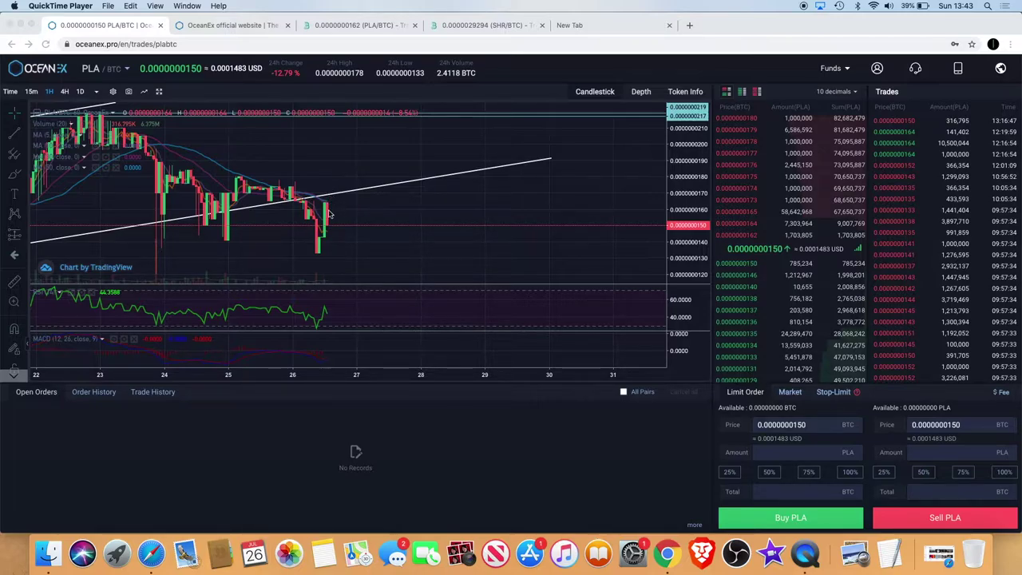
{"action": "scroll", "coordinate": [363, 236], "scroll_direction": "down", "scroll_amount": 6}
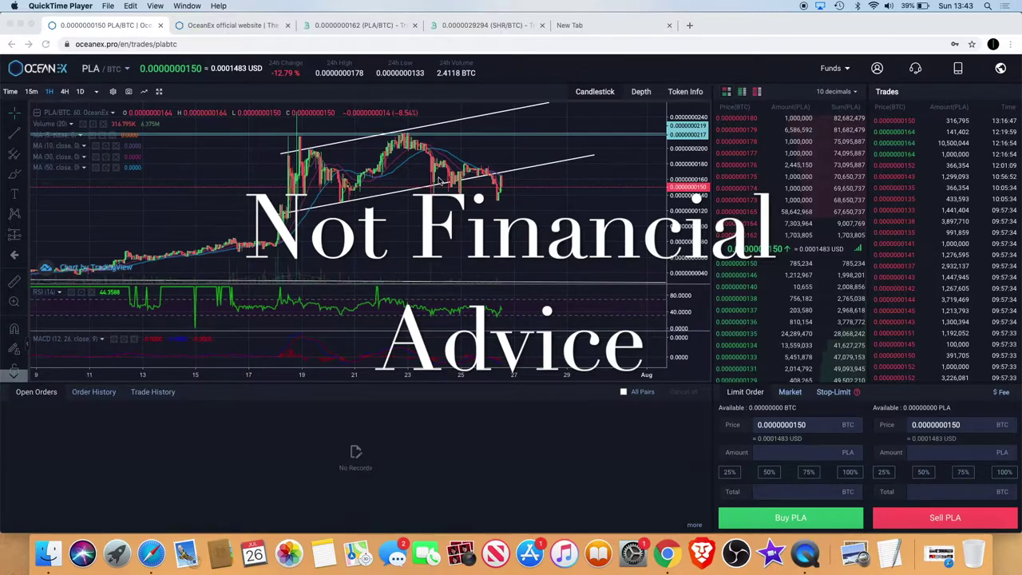
{"action": "scroll", "coordinate": [438, 182], "scroll_direction": "down", "scroll_amount": 3}
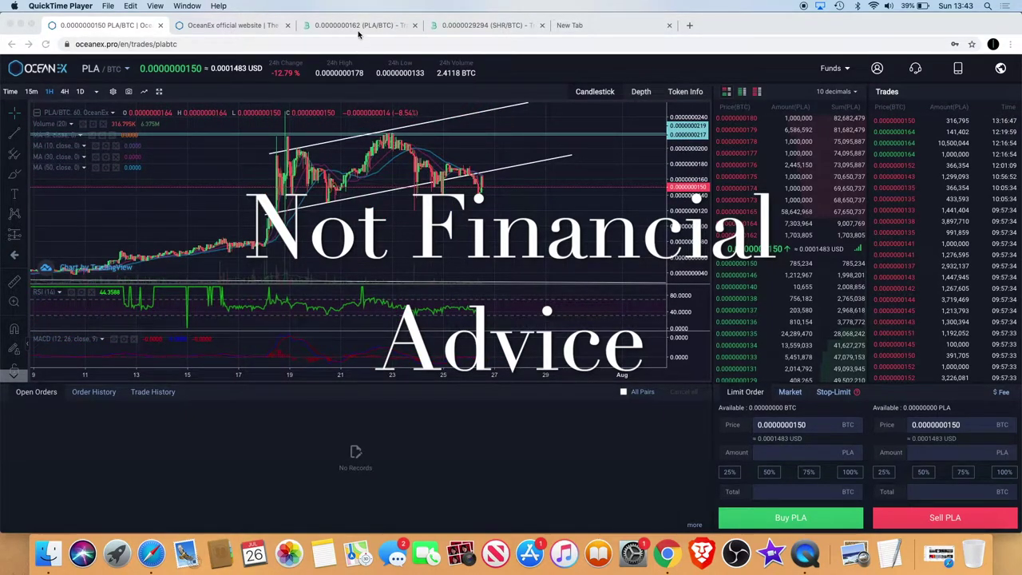
{"action": "scroll", "coordinate": [408, 206], "scroll_direction": "up", "scroll_amount": 3}
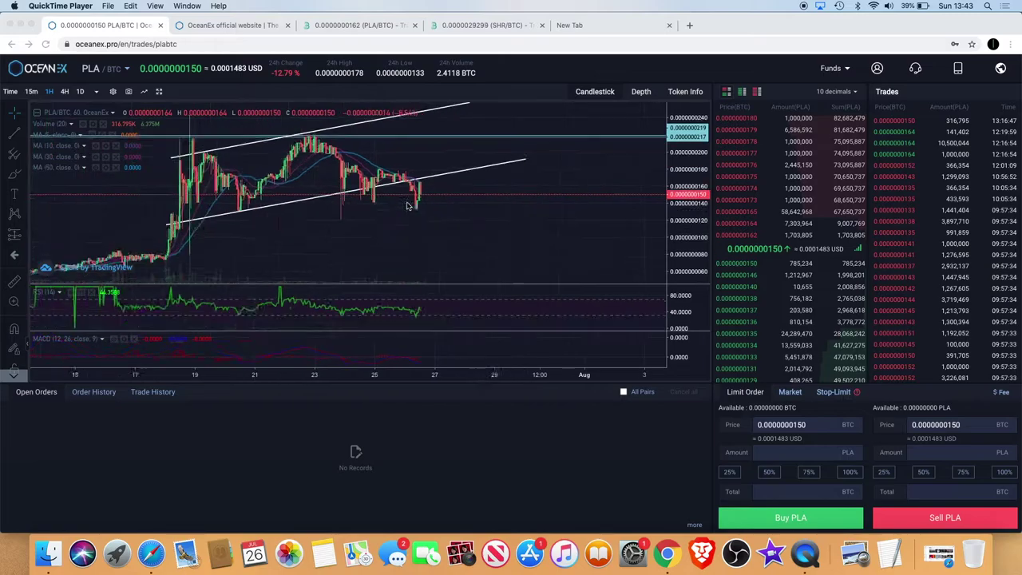
{"action": "scroll", "coordinate": [407, 206], "scroll_direction": "down", "scroll_amount": 3}
{"action": "scroll", "coordinate": [407, 206], "scroll_direction": "up", "scroll_amount": 4}
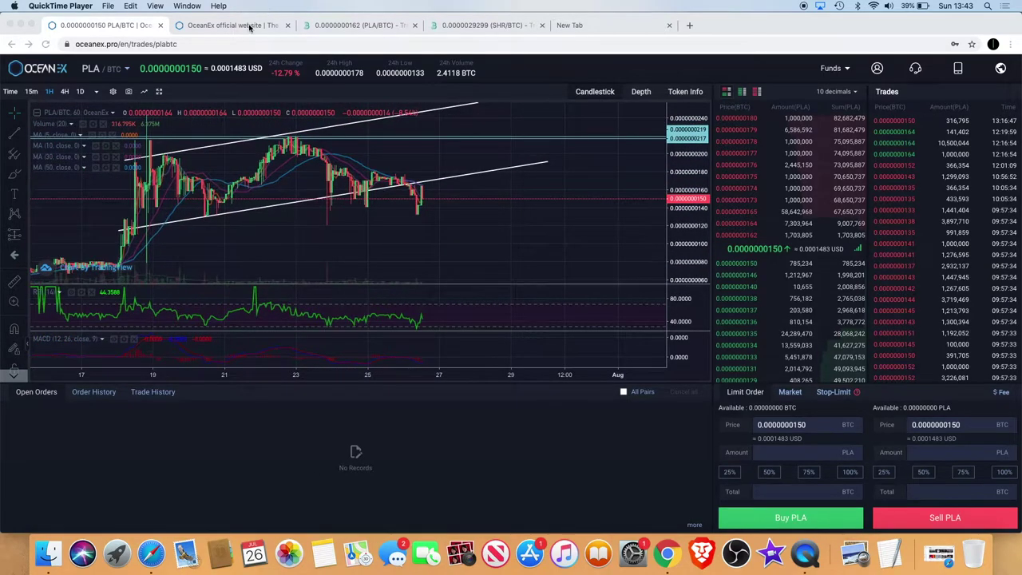
- Switch to the BitMart PLA/BTC chart and measure the drop from the current price line to the low of the 26 July wick
{"action": "left_click", "coordinate": [361, 25]}
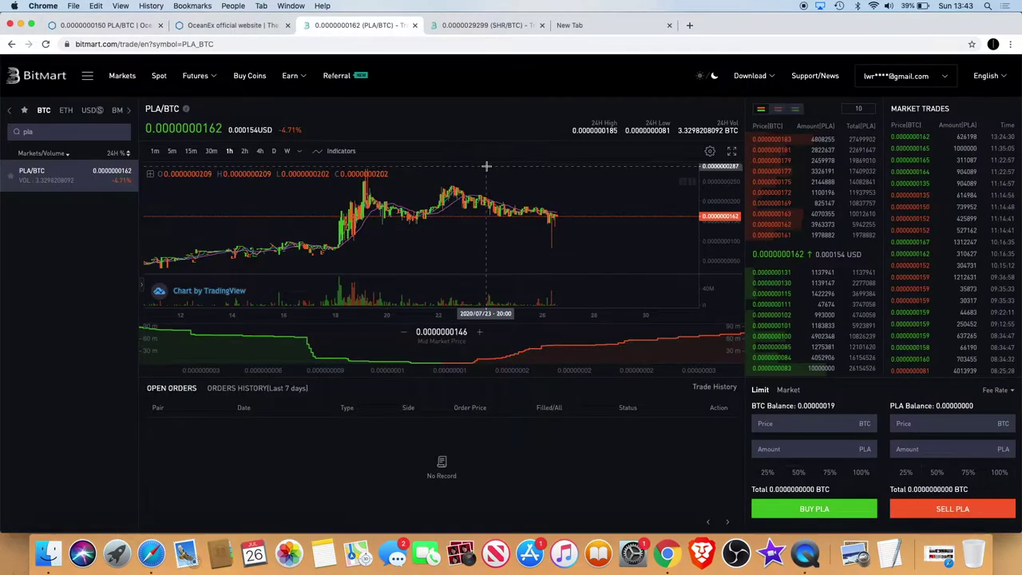
{"action": "scroll", "coordinate": [485, 166], "scroll_direction": "up", "scroll_amount": 4}
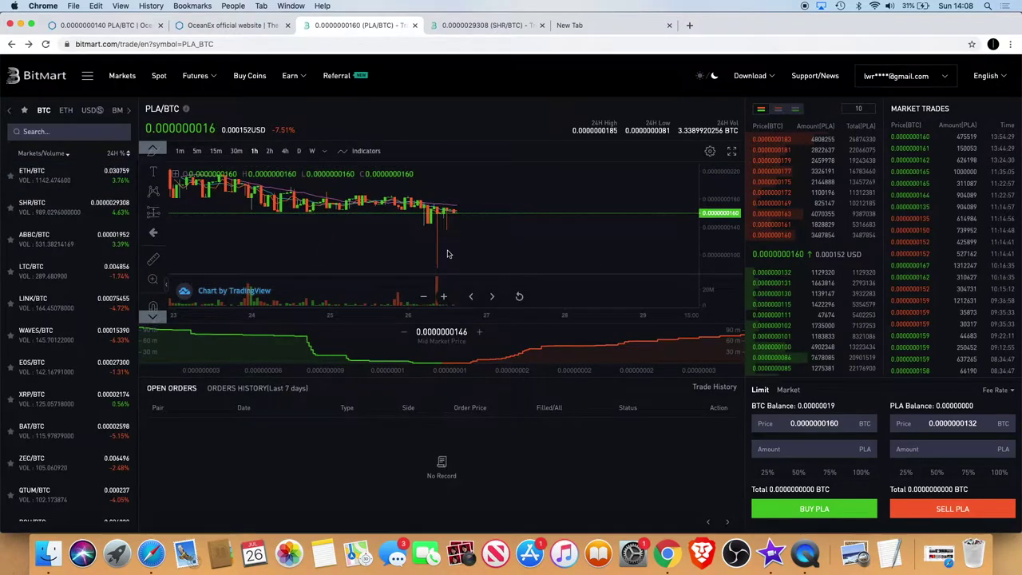
{"action": "scroll", "coordinate": [448, 253], "scroll_direction": "down", "scroll_amount": 2}
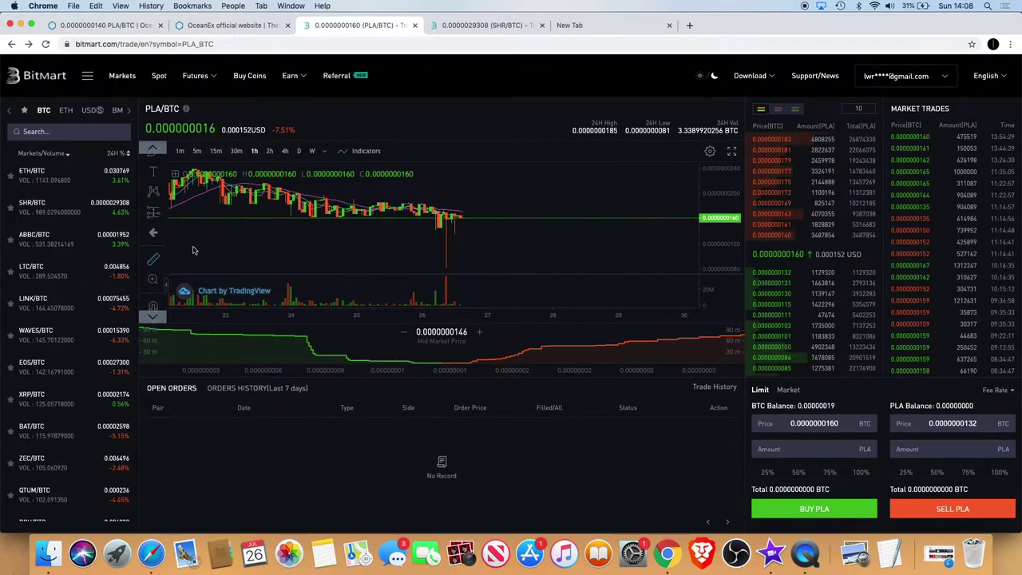
{"action": "scroll", "coordinate": [388, 228], "scroll_direction": "down", "scroll_amount": 3}
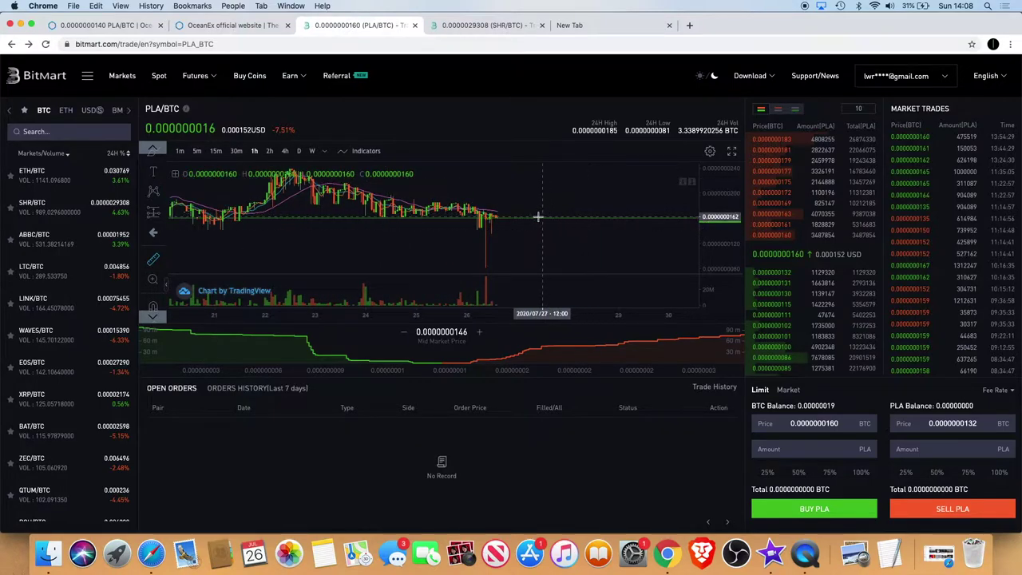
{"action": "left_click_drag", "start_coordinate": [529, 217], "coordinate": [582, 269]}
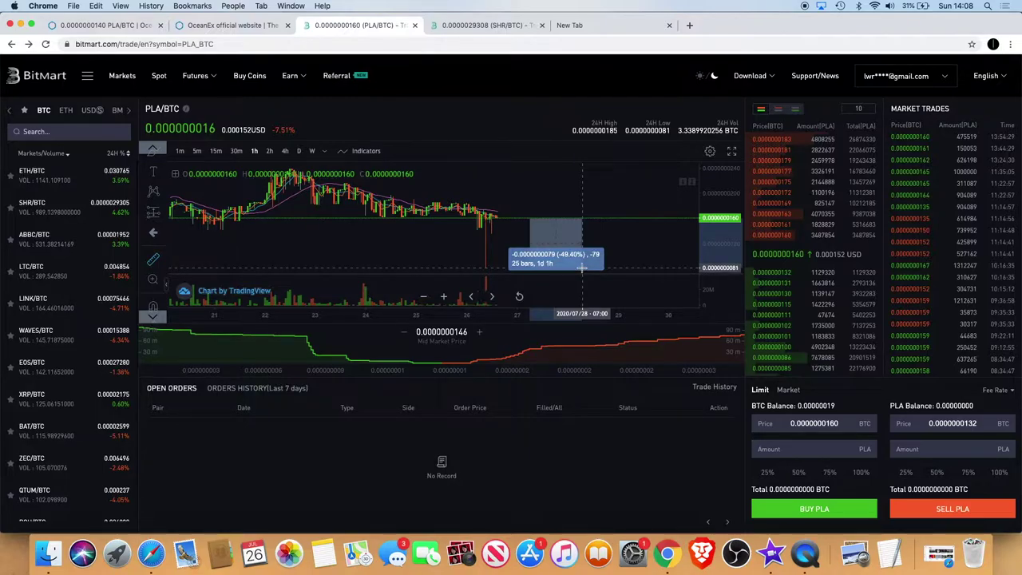
{"action": "left_click", "coordinate": [582, 269]}
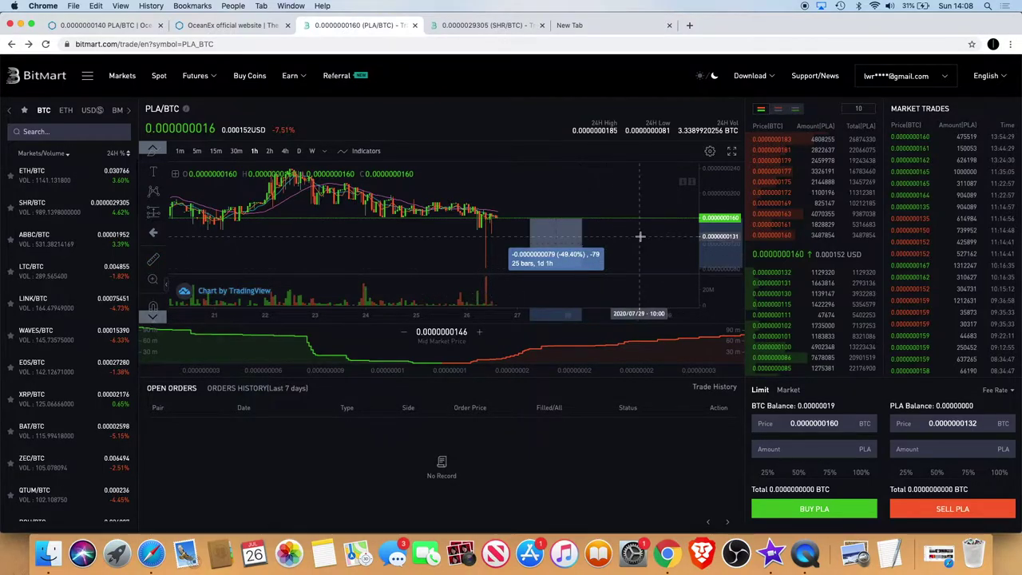
{"action": "left_click", "coordinate": [640, 236]}
- Examine the July price history and the most recent hourly candles on the BitMart PLA/BTC chart
{"action": "scroll", "coordinate": [631, 221], "scroll_direction": "down", "scroll_amount": 3}
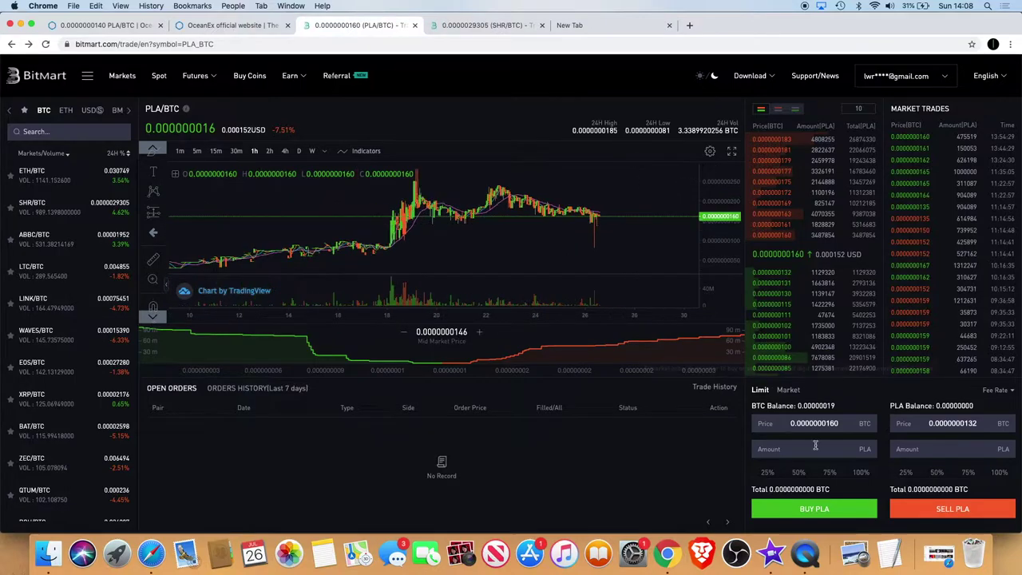
{"action": "scroll", "coordinate": [666, 251], "scroll_direction": "up", "scroll_amount": 5}
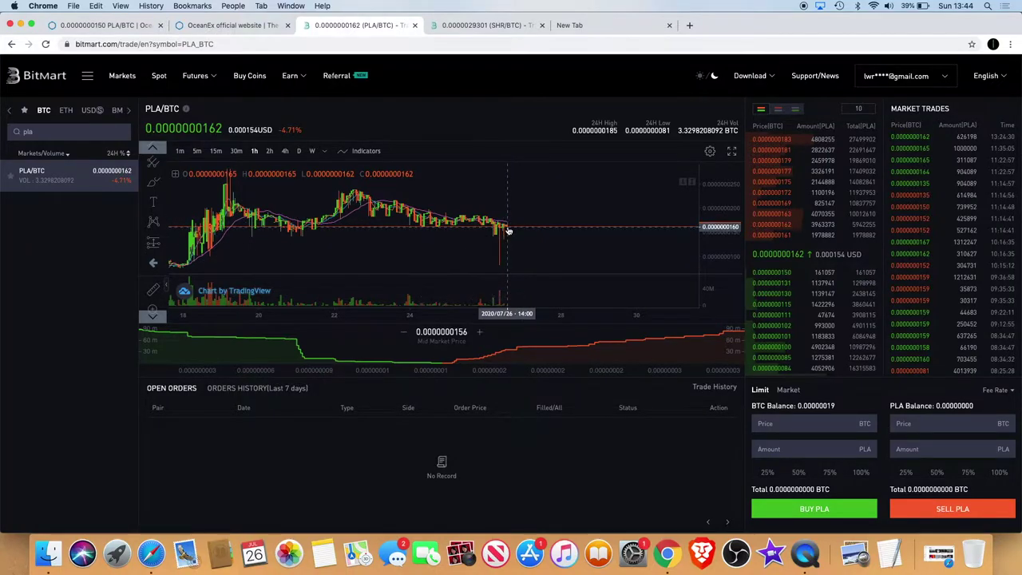
{"action": "scroll", "coordinate": [508, 231], "scroll_direction": "down", "scroll_amount": 2}
{"action": "scroll", "coordinate": [508, 231], "scroll_direction": "up", "scroll_amount": 2}
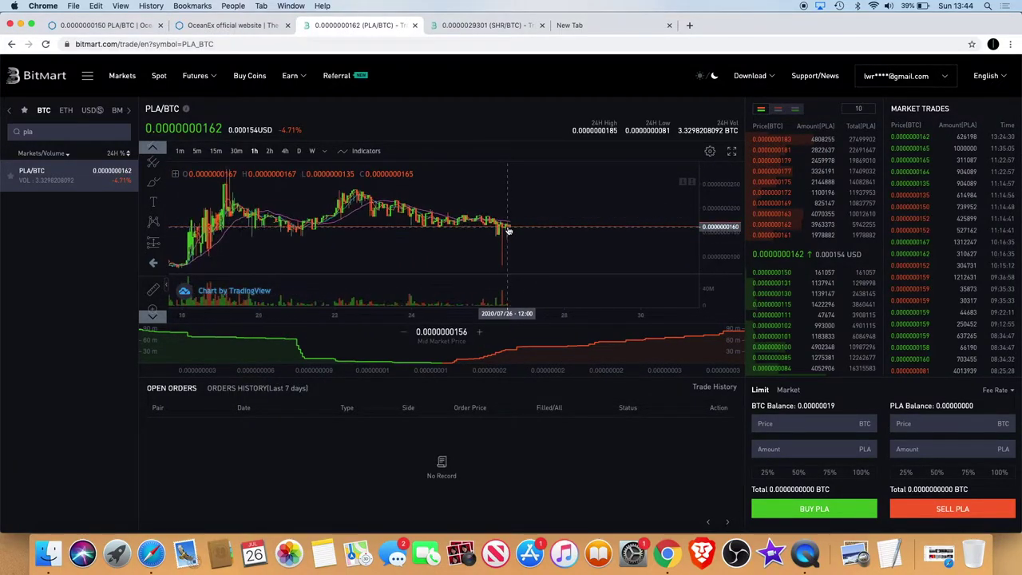
{"action": "scroll", "coordinate": [520, 221], "scroll_direction": "down", "scroll_amount": 1}
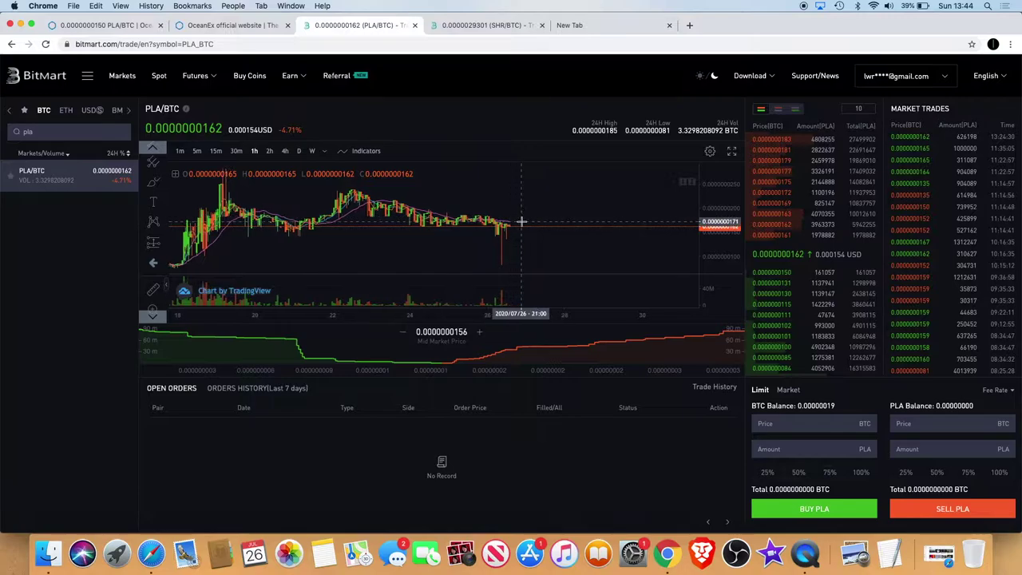
{"action": "scroll", "coordinate": [520, 222], "scroll_direction": "up", "scroll_amount": 2}
{"action": "scroll", "coordinate": [481, 263], "scroll_direction": "down", "scroll_amount": 1}
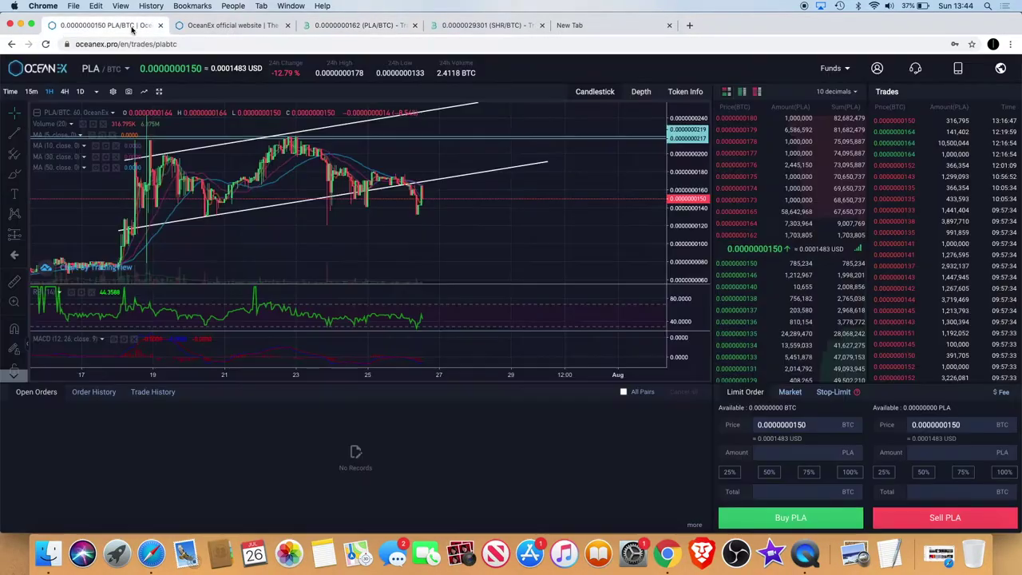
- Return to the OceanEx PLA/BTC chart and draw arcs over the three peaks around 19, 23 and 26 July
{"action": "left_click", "coordinate": [136, 24]}
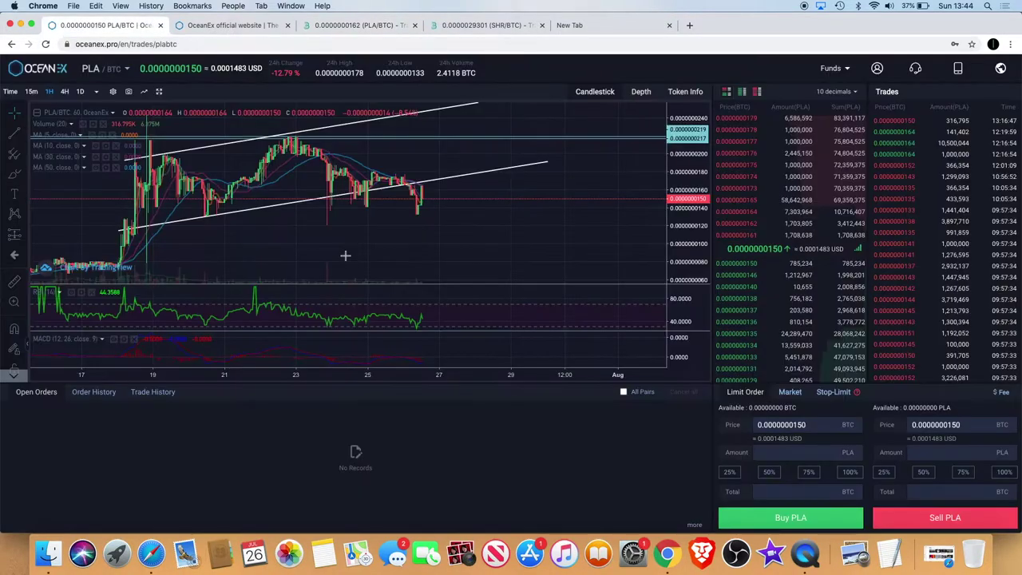
{"action": "scroll", "coordinate": [345, 256], "scroll_direction": "down", "scroll_amount": 2}
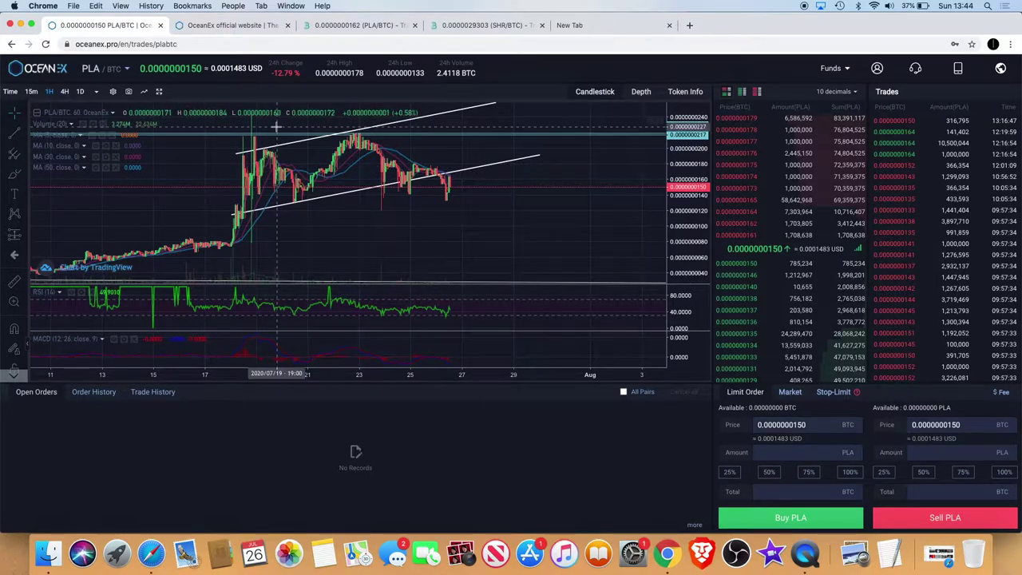
{"action": "left_click", "coordinate": [264, 142]}
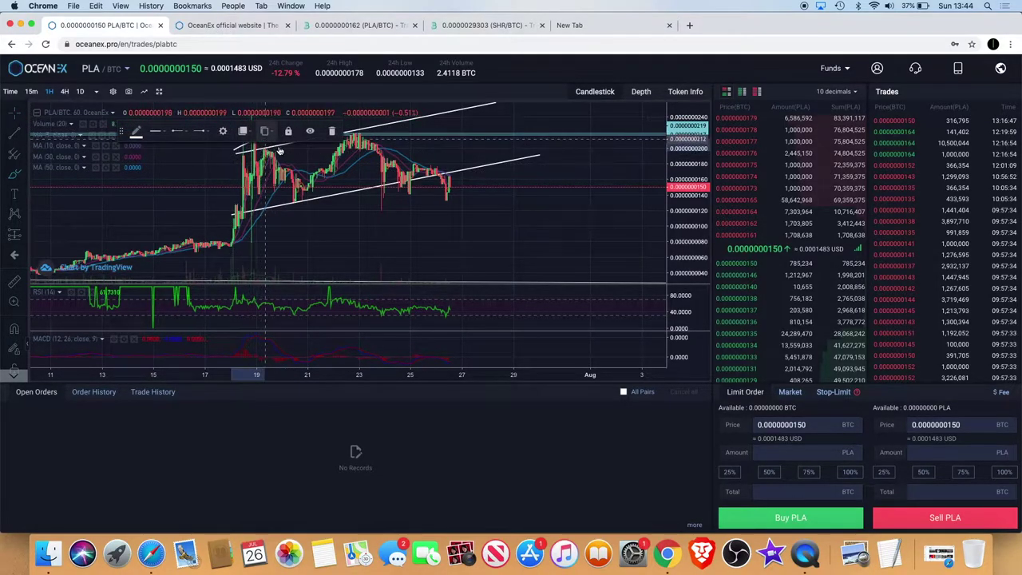
{"action": "scroll", "coordinate": [407, 140], "scroll_direction": "left", "scroll_amount": 2}
{"action": "scroll", "coordinate": [407, 140], "scroll_direction": "left", "scroll_amount": 3}
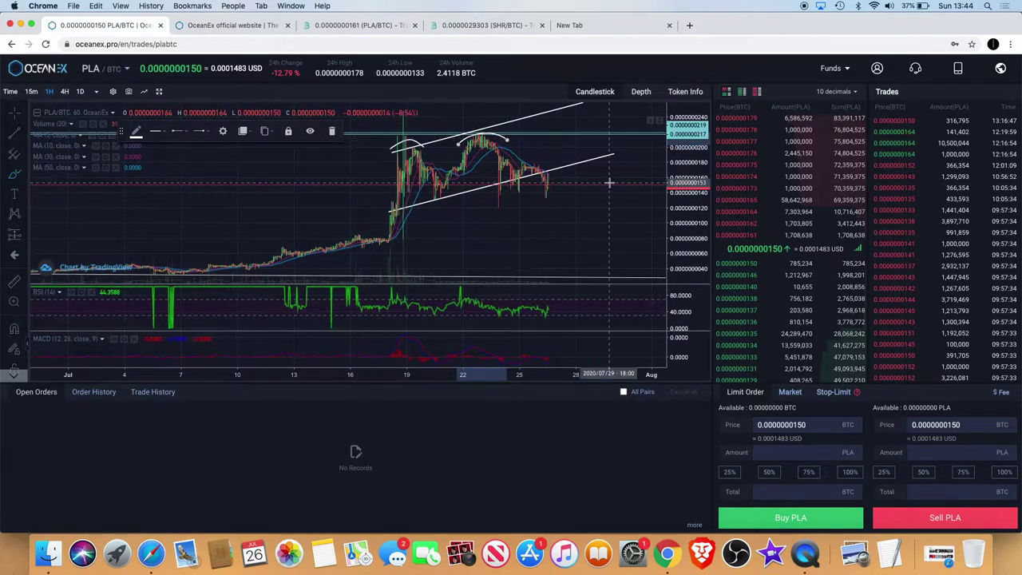
{"action": "left_click_drag", "start_coordinate": [527, 160], "coordinate": [559, 163]}
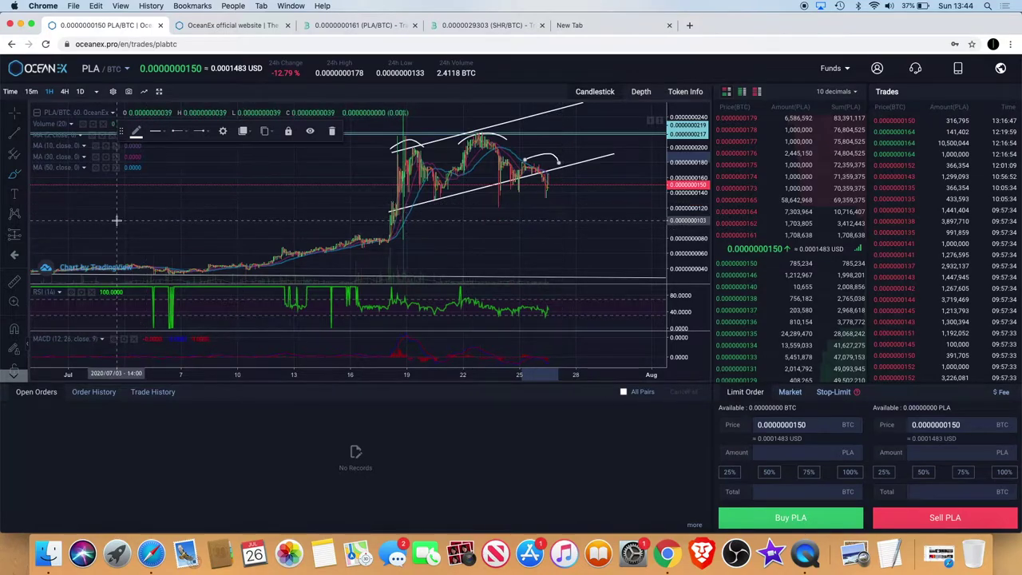
- Draw a trend line beneath the three peaks from 18 July 20:00 at 0.0000000136 to about 0.0000000149 just past the latest candles
{"action": "left_click", "coordinate": [15, 136]}
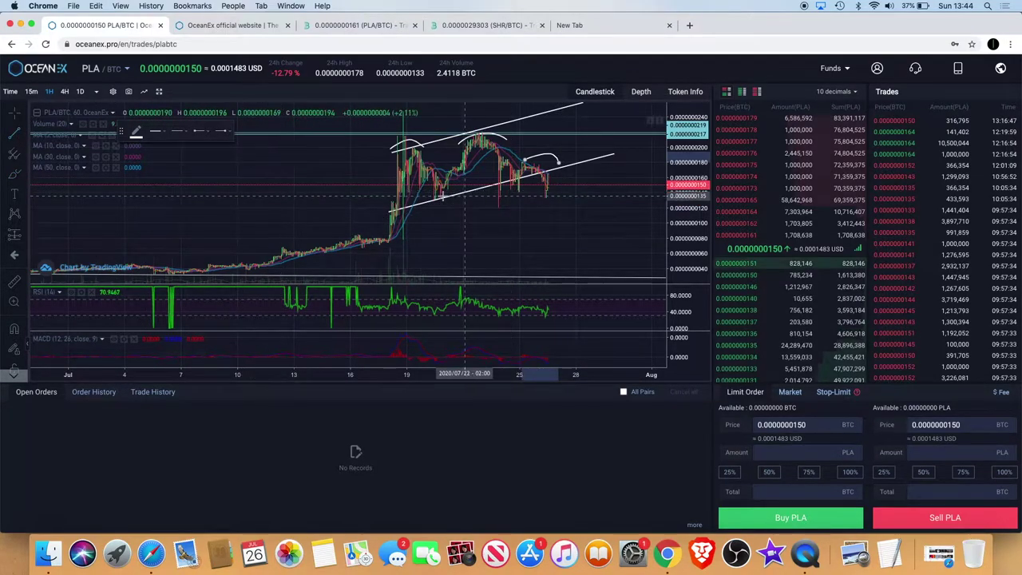
{"action": "left_click", "coordinate": [404, 195]}
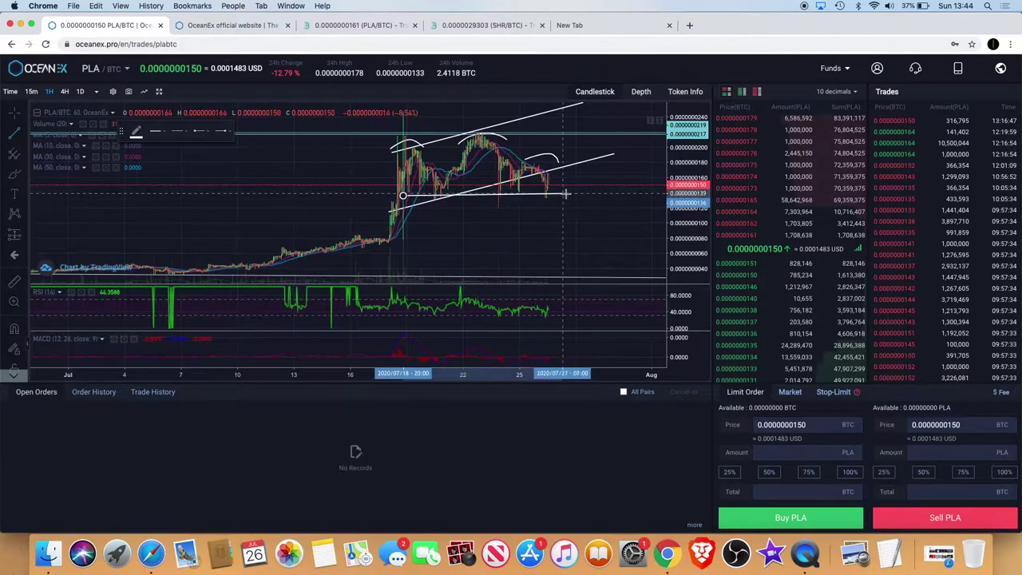
{"action": "left_click", "coordinate": [584, 185]}
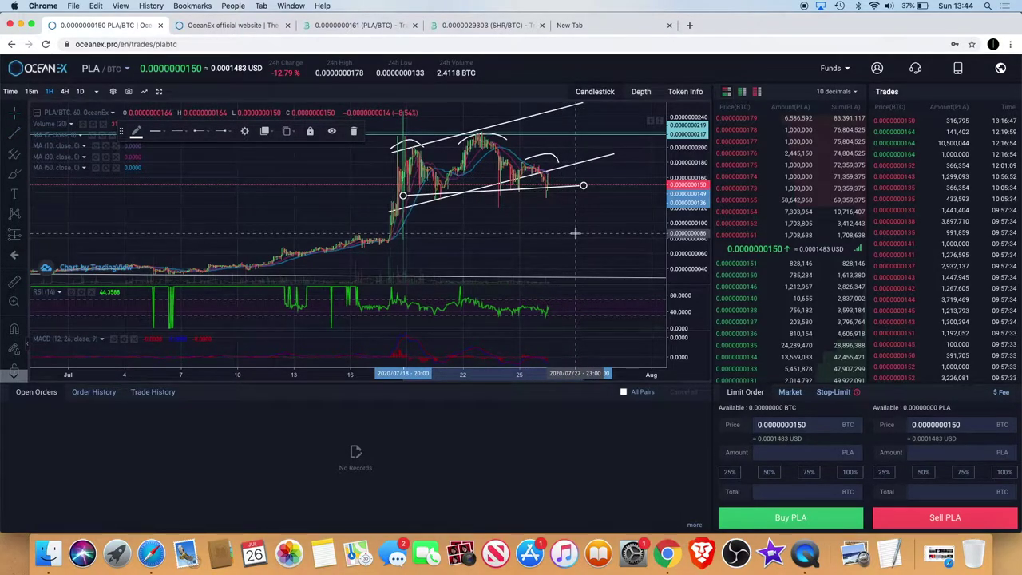
{"action": "left_click", "coordinate": [570, 205]}
- Examine the three marked peaks and the latest candles against the new trend line and the rising channel
{"action": "scroll", "coordinate": [570, 209], "scroll_direction": "up", "scroll_amount": 5}
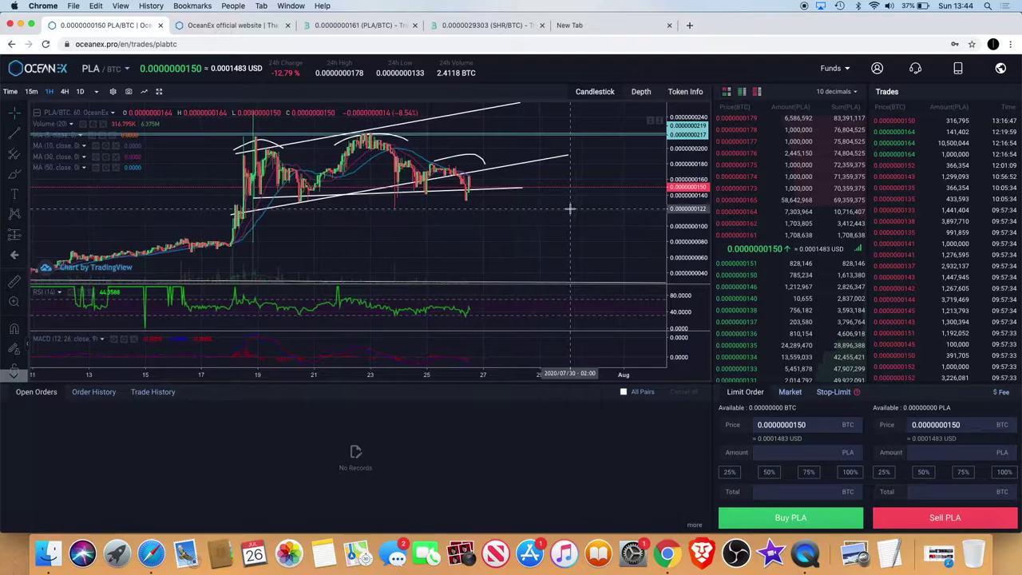
{"action": "scroll", "coordinate": [534, 210], "scroll_direction": "down", "scroll_amount": 5}
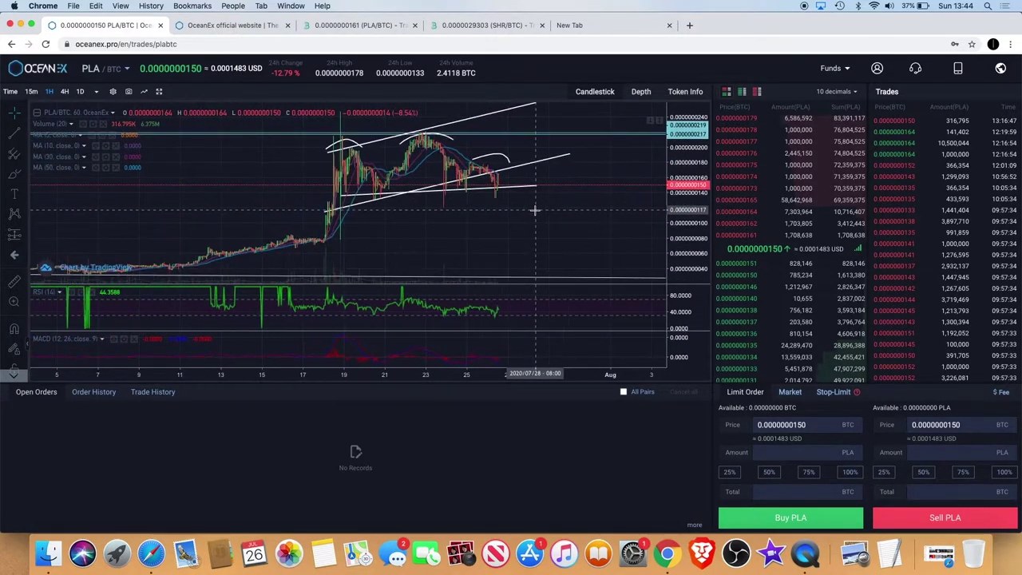
{"action": "scroll", "coordinate": [534, 210], "scroll_direction": "up", "scroll_amount": 3}
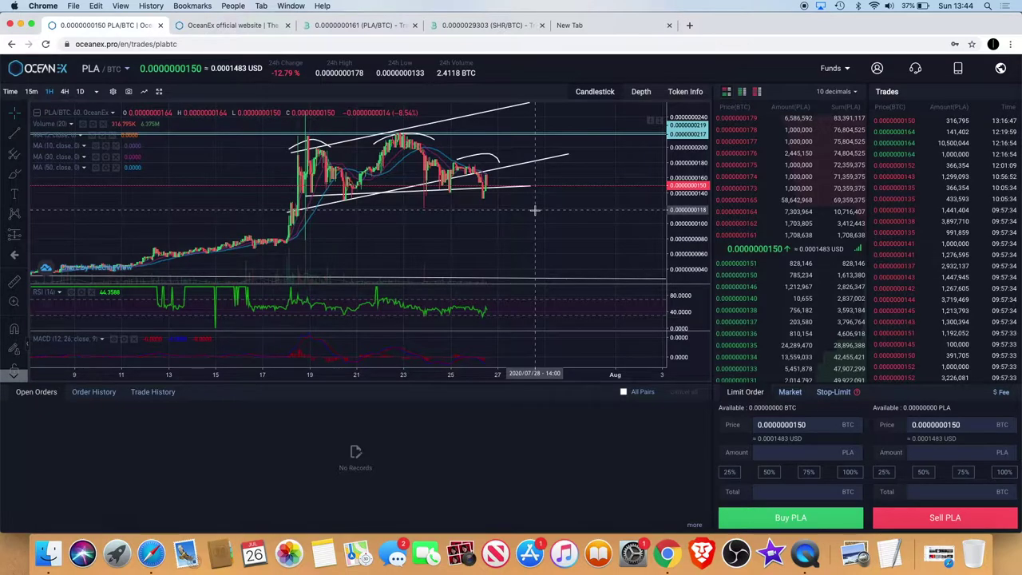
{"action": "scroll", "coordinate": [535, 210], "scroll_direction": "down", "scroll_amount": 1}
{"action": "scroll", "coordinate": [534, 210], "scroll_direction": "up", "scroll_amount": 4}
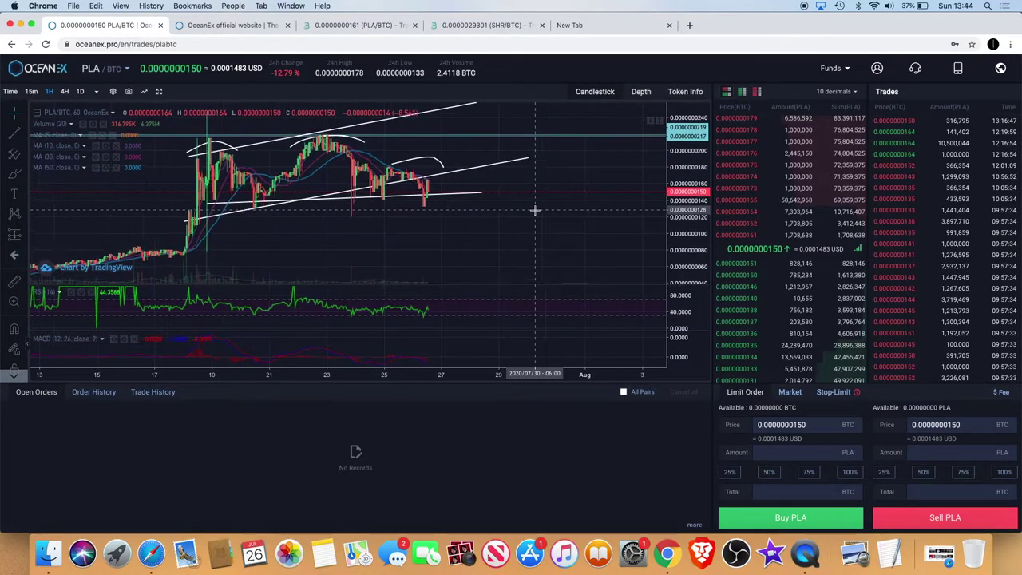
{"action": "scroll", "coordinate": [534, 210], "scroll_direction": "down", "scroll_amount": 1}
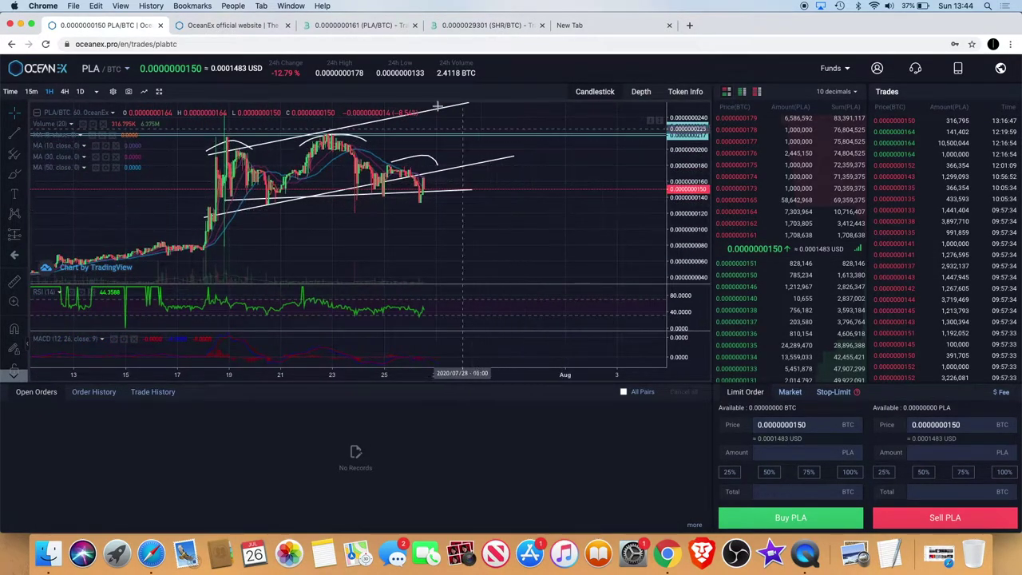
- Check the PLA/BTC order book on BitMart, and examine the OceanEx order book and three marked peaks against their support line
{"action": "left_click", "coordinate": [358, 26]}
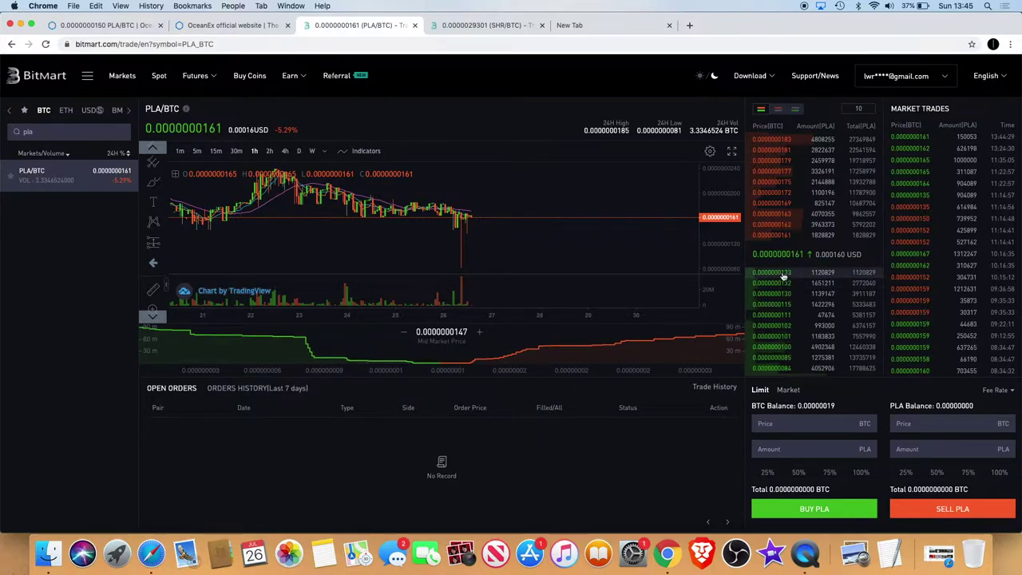
{"action": "left_click", "coordinate": [99, 27]}
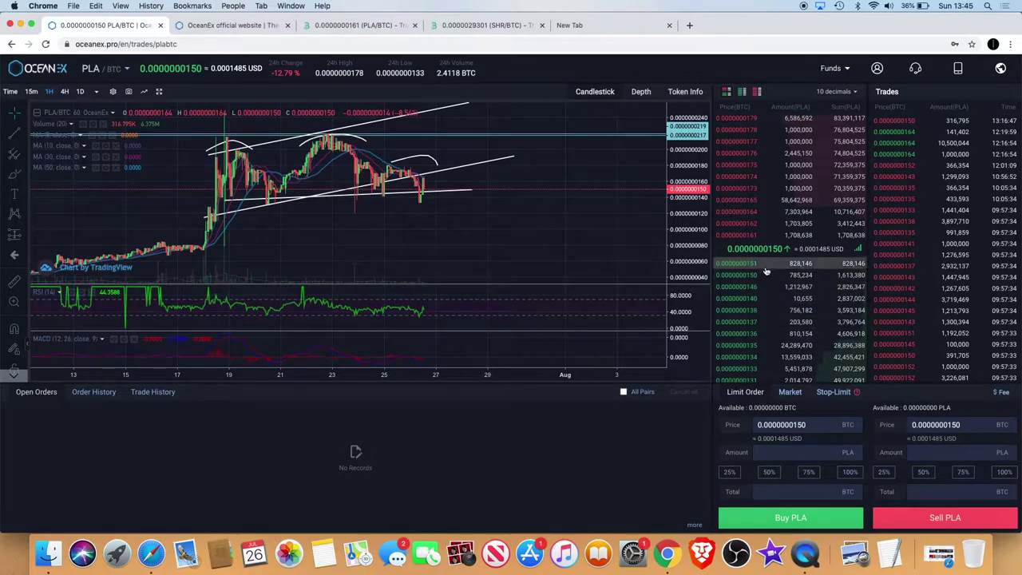
{"action": "scroll", "coordinate": [565, 200], "scroll_direction": "down", "scroll_amount": 3}
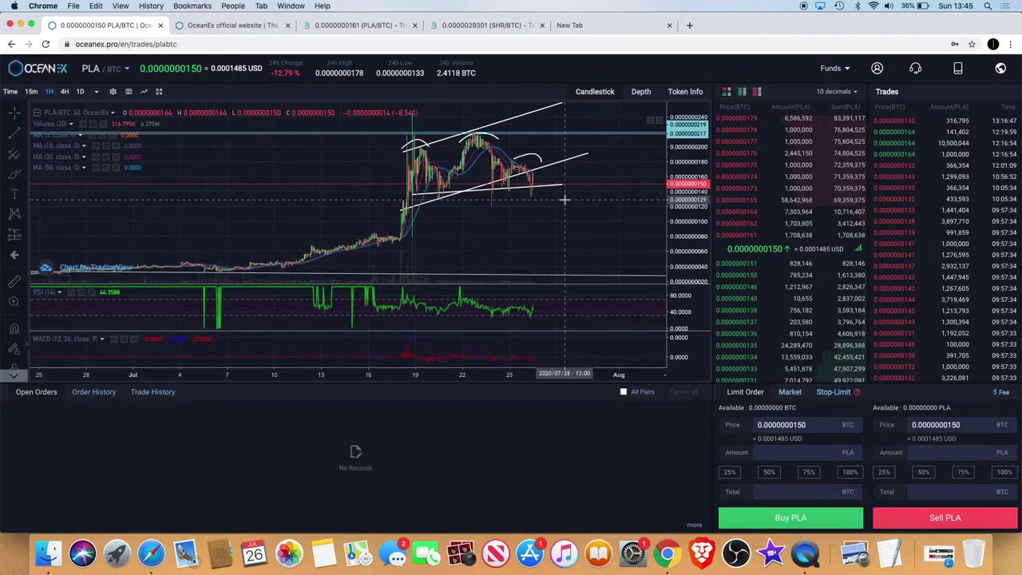
{"action": "scroll", "coordinate": [565, 200], "scroll_direction": "up", "scroll_amount": 5}
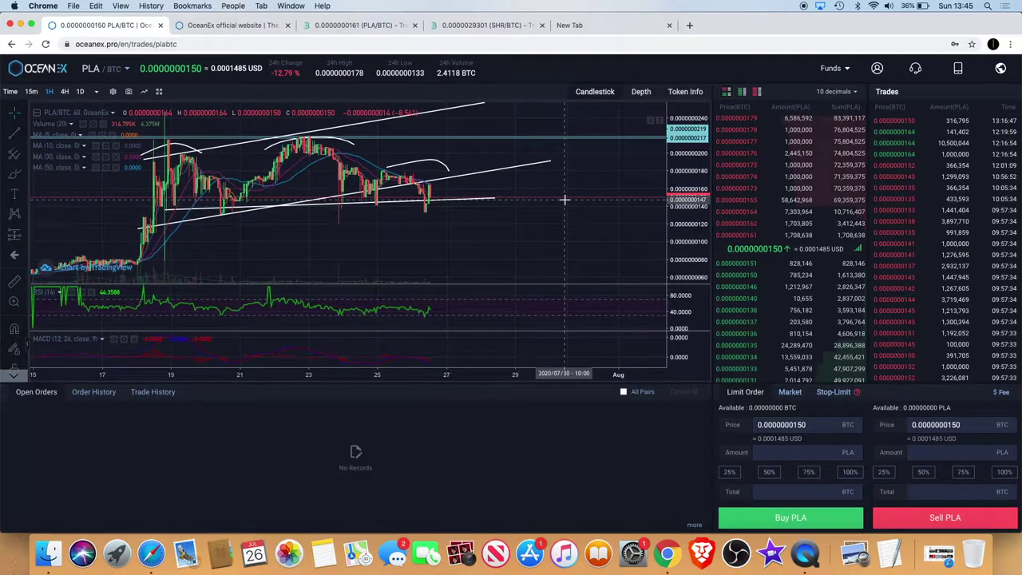
{"action": "scroll", "coordinate": [565, 199], "scroll_direction": "up", "scroll_amount": 4}
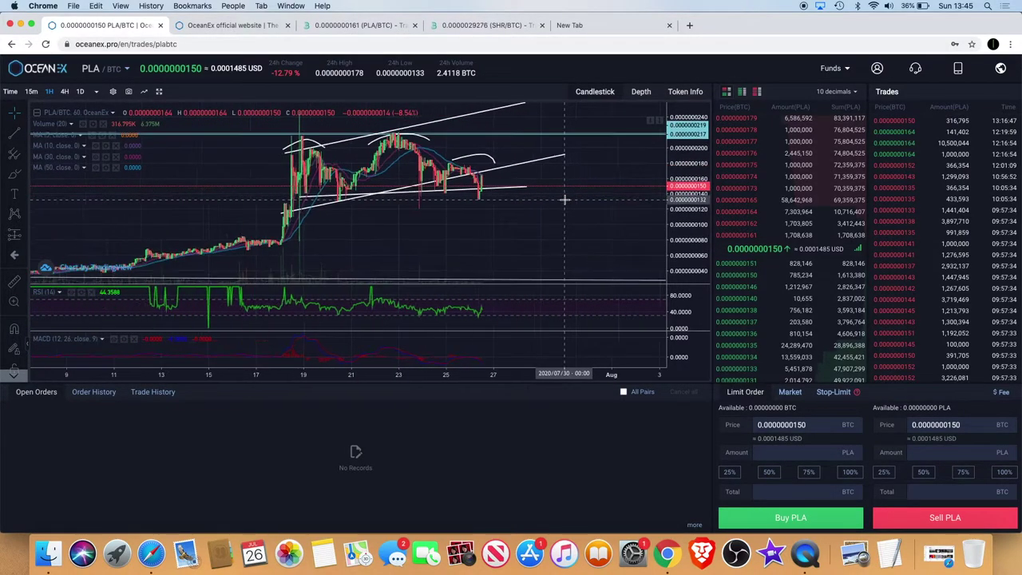
{"action": "scroll", "coordinate": [565, 199], "scroll_direction": "down", "scroll_amount": 4}
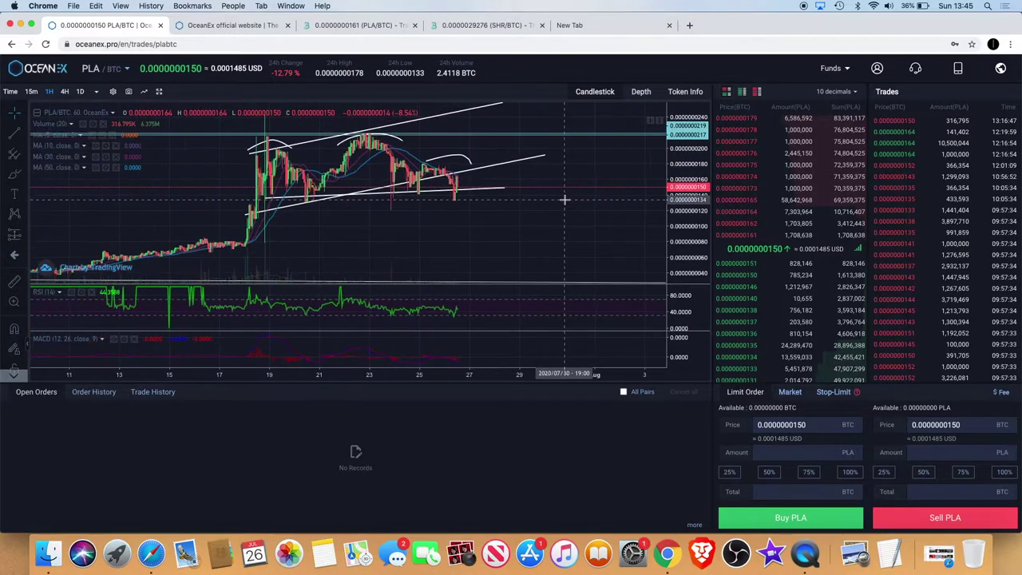
{"action": "scroll", "coordinate": [566, 199], "scroll_direction": "up", "scroll_amount": 5}
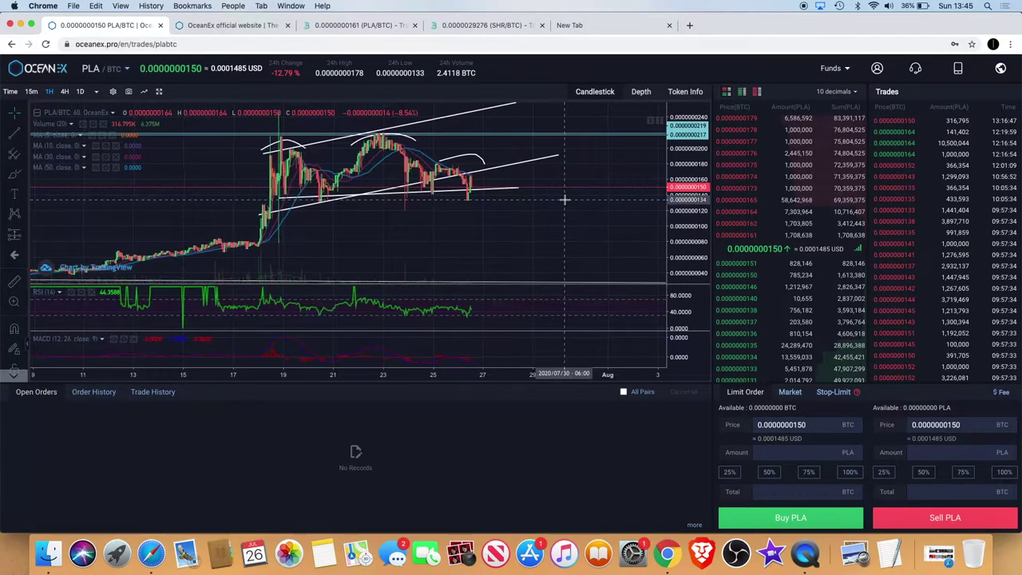
{"action": "scroll", "coordinate": [565, 199], "scroll_direction": "down", "scroll_amount": 5}
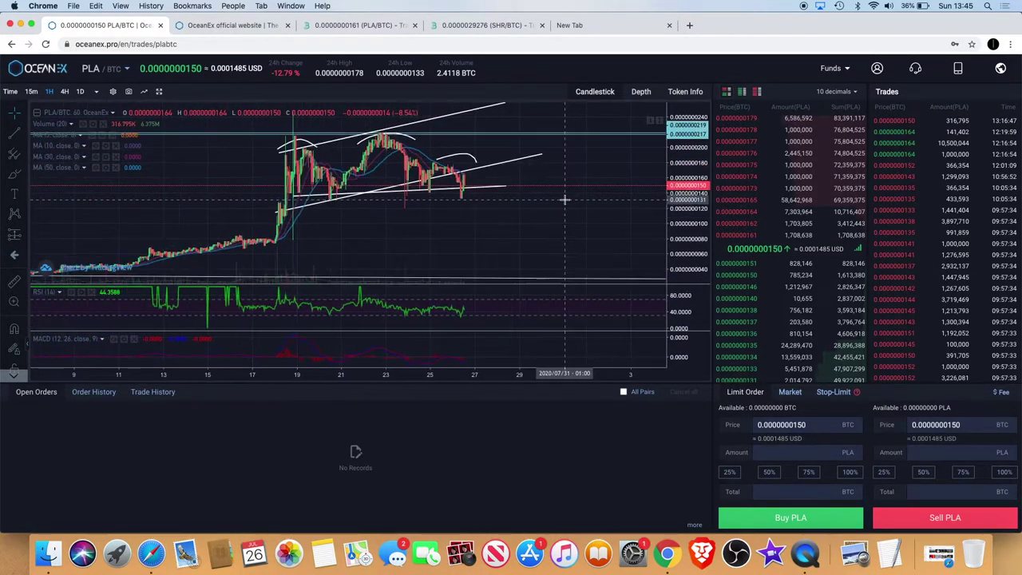
{"action": "scroll", "coordinate": [566, 200], "scroll_direction": "up", "scroll_amount": 5}
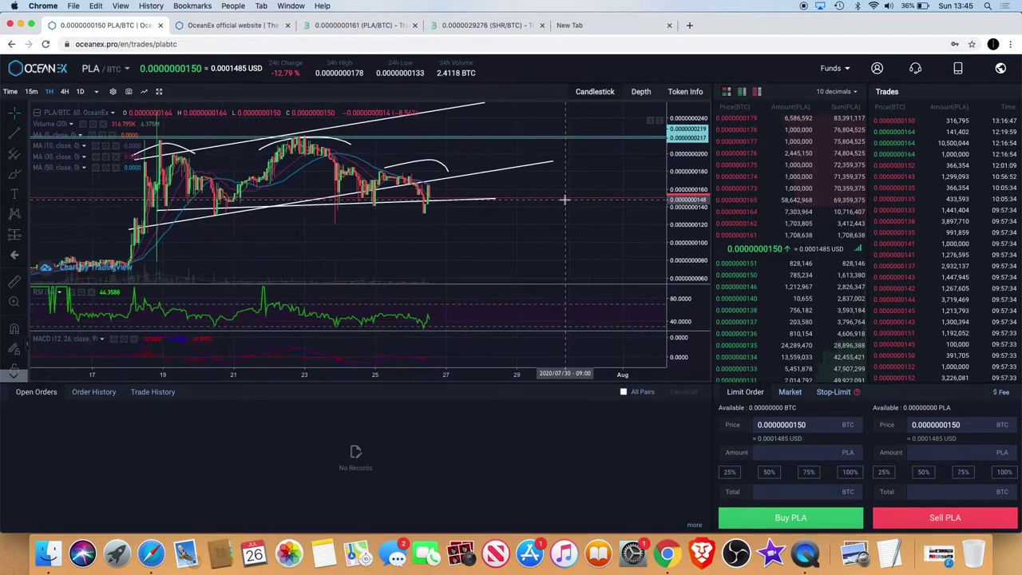
{"action": "scroll", "coordinate": [566, 200], "scroll_direction": "down", "scroll_amount": 3}
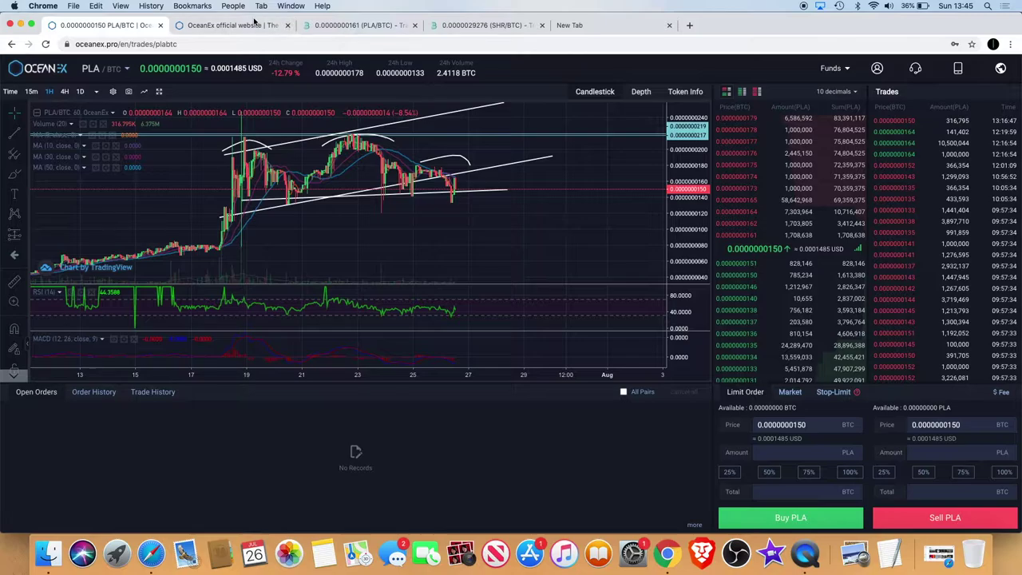
- Examine the 26 July price drop on the BitMart PLA/BTC chart against the June and July price history
{"action": "left_click", "coordinate": [350, 27]}
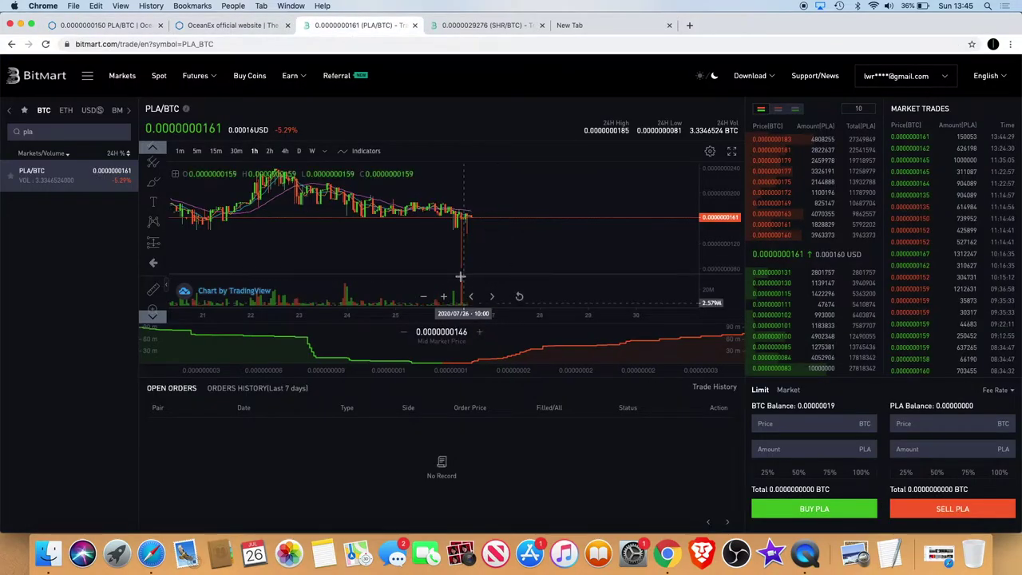
{"action": "scroll", "coordinate": [485, 219], "scroll_direction": "down", "scroll_amount": 4}
{"action": "scroll", "coordinate": [611, 228], "scroll_direction": "down", "scroll_amount": 2}
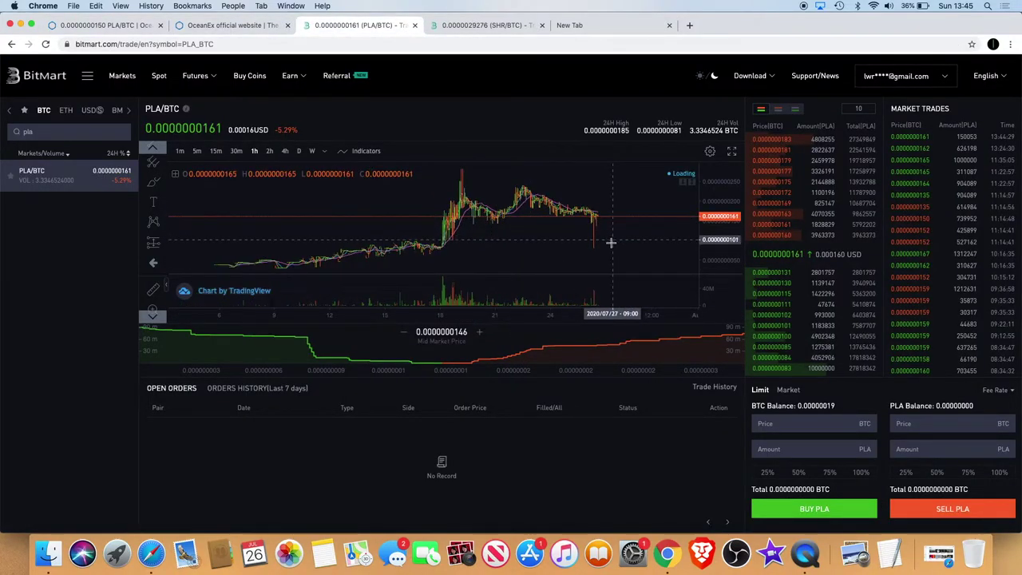
{"action": "scroll", "coordinate": [610, 240], "scroll_direction": "down", "scroll_amount": 4}
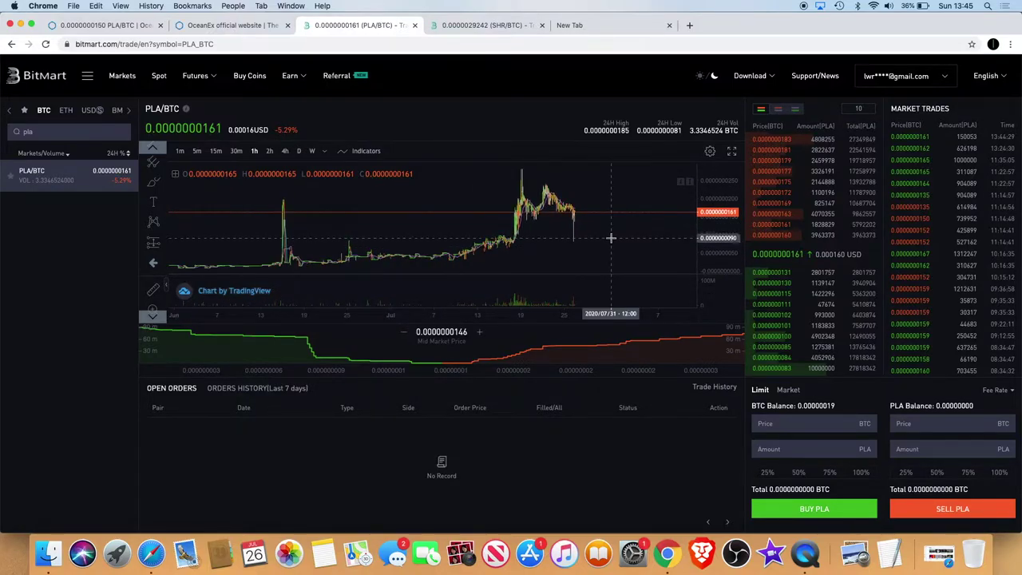
{"action": "scroll", "coordinate": [610, 240], "scroll_direction": "up", "scroll_amount": 5}
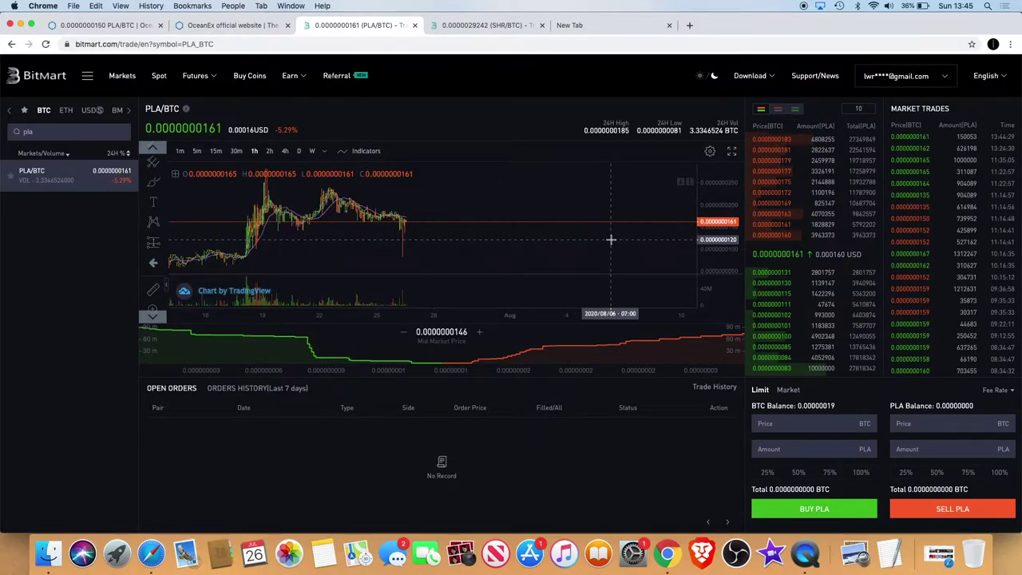
{"action": "scroll", "coordinate": [610, 239], "scroll_direction": "down", "scroll_amount": 2}
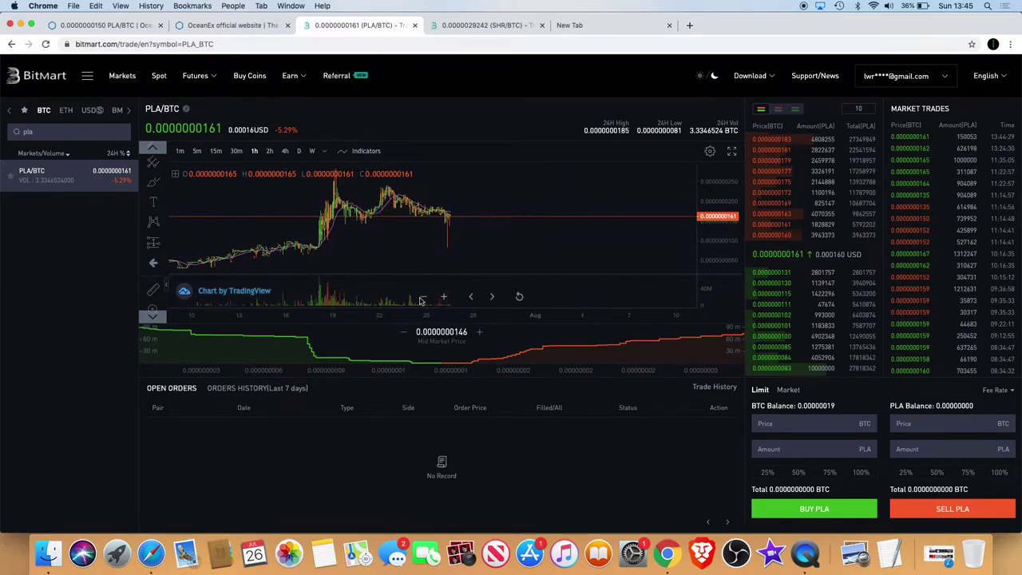
{"action": "scroll", "coordinate": [425, 229], "scroll_direction": "up", "scroll_amount": 4}
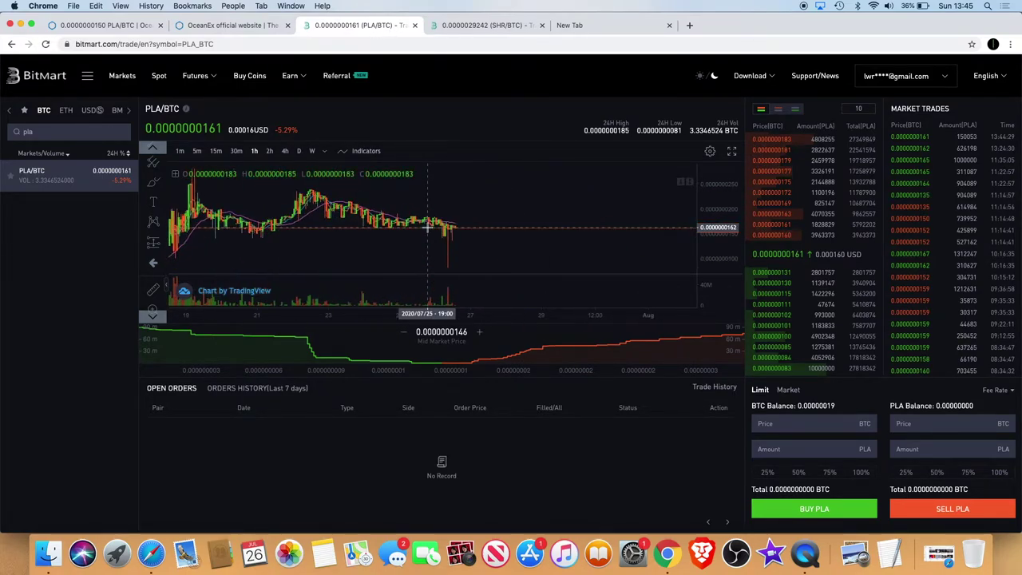
- Return to the OceanEx PLA/BTC chart and examine the enlarged MACD pane on the one-hour and four-hour intervals
{"action": "left_click", "coordinate": [138, 27]}
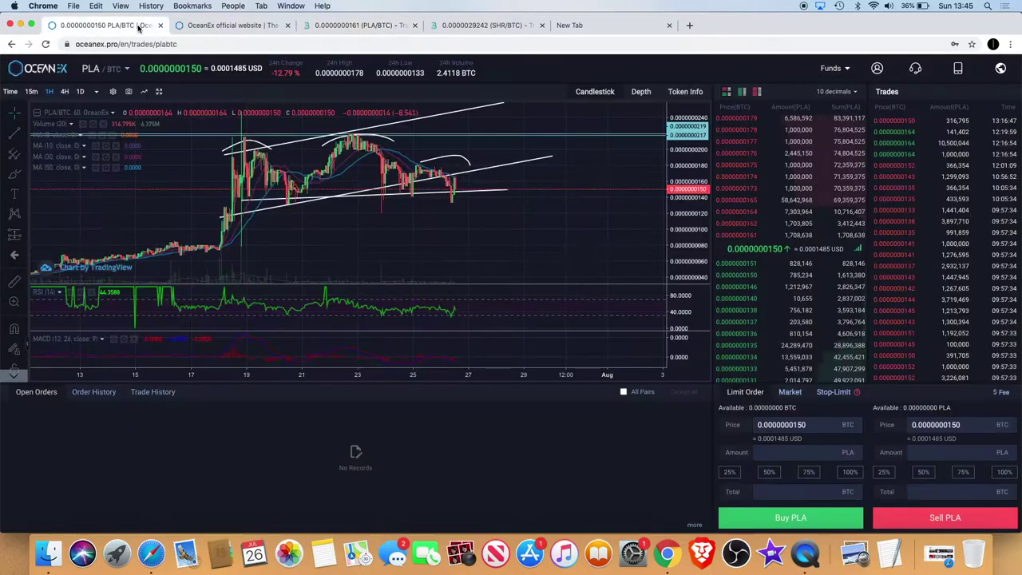
{"action": "left_click", "coordinate": [659, 341]}
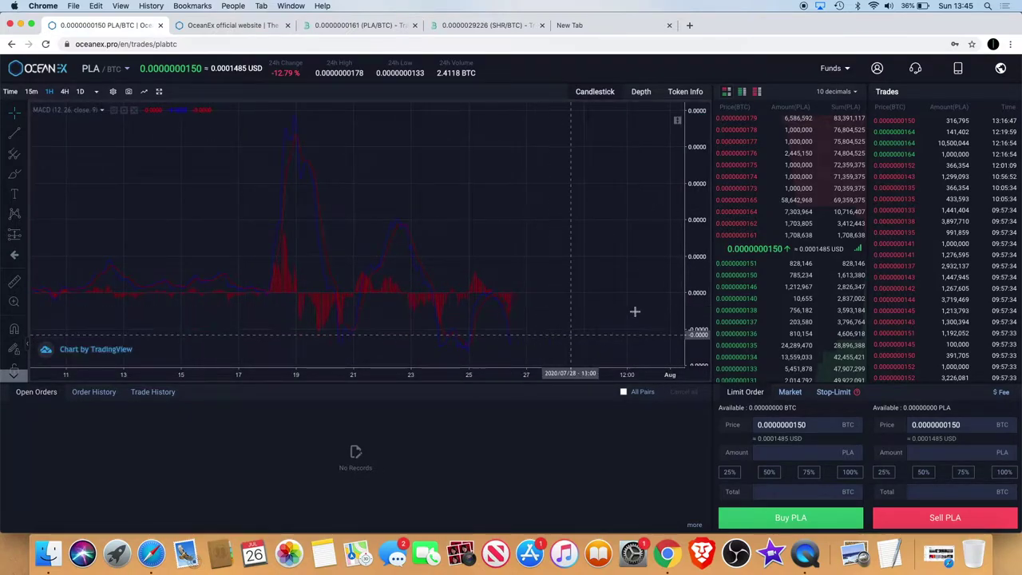
{"action": "left_click", "coordinate": [677, 121]}
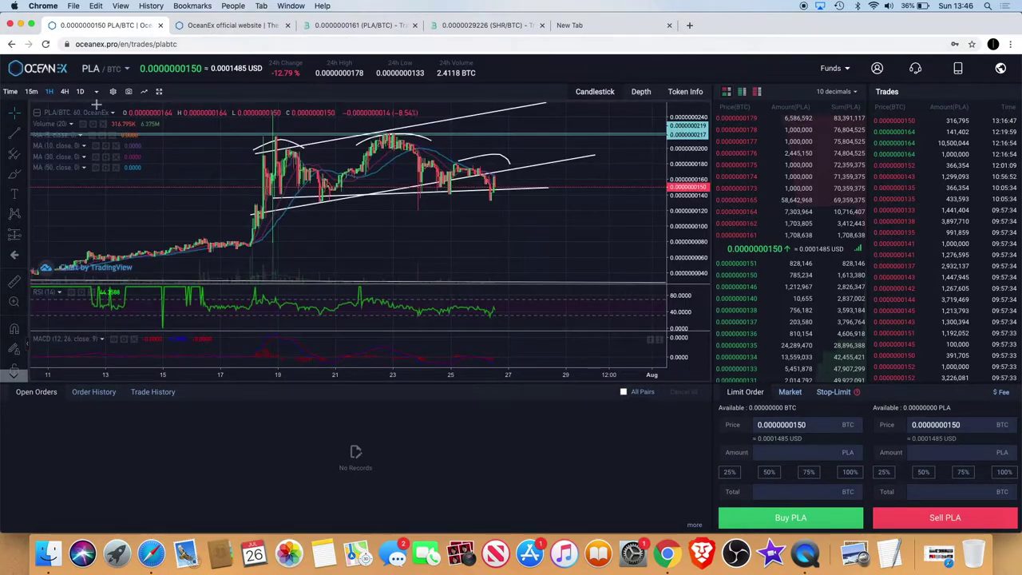
{"action": "left_click", "coordinate": [64, 91]}
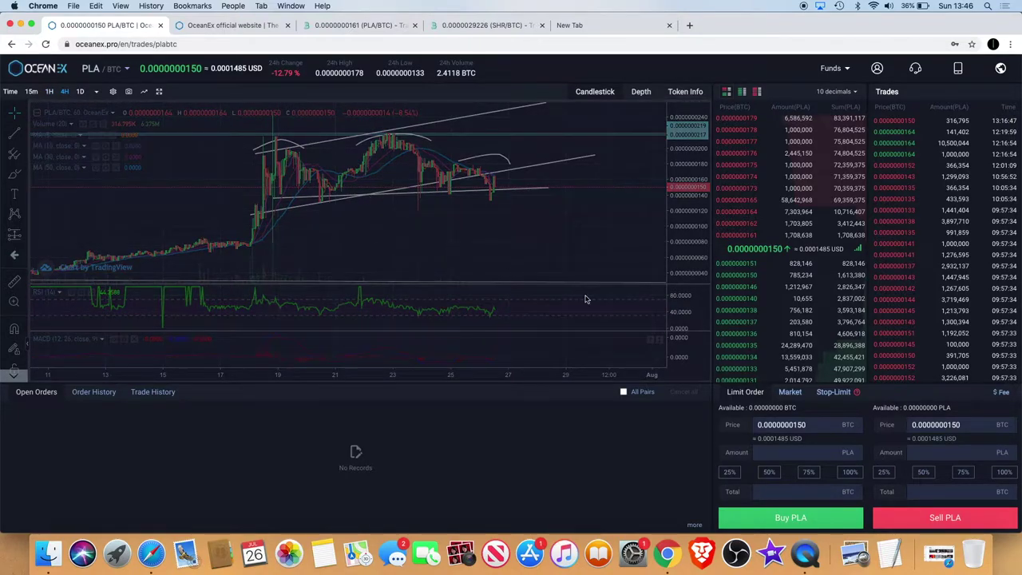
{"action": "left_click", "coordinate": [660, 340]}
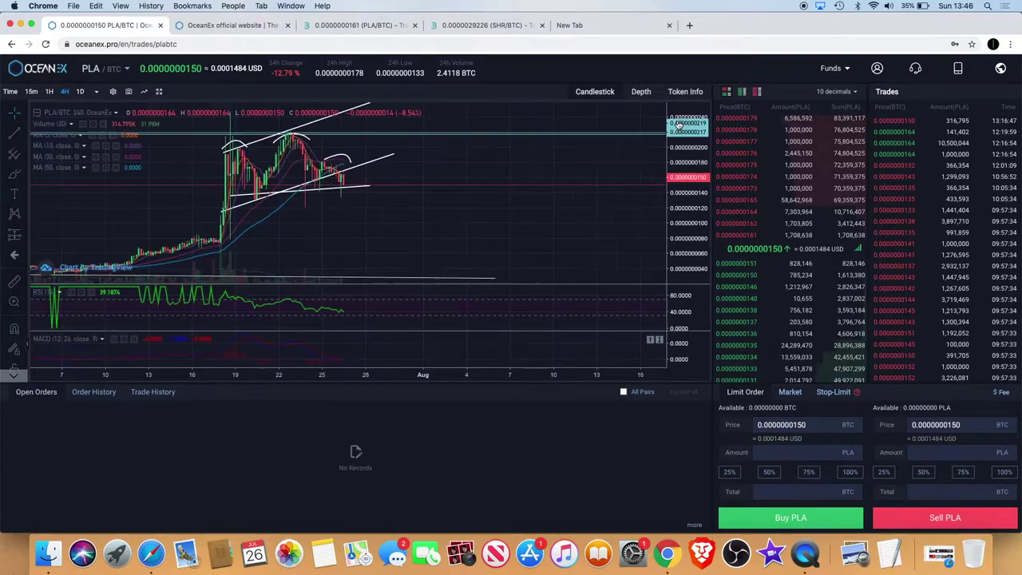
- Switch the OceanEx chart to the one-day interval and examine the latest candles and the enlarged MACD pane
{"action": "left_click", "coordinate": [80, 92]}
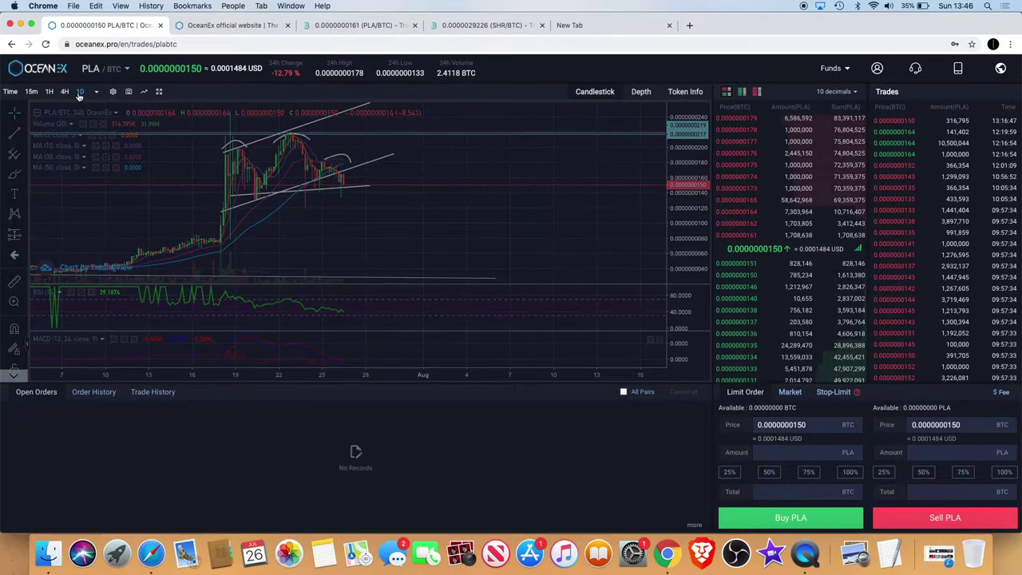
{"action": "scroll", "coordinate": [388, 212], "scroll_direction": "up", "scroll_amount": 5}
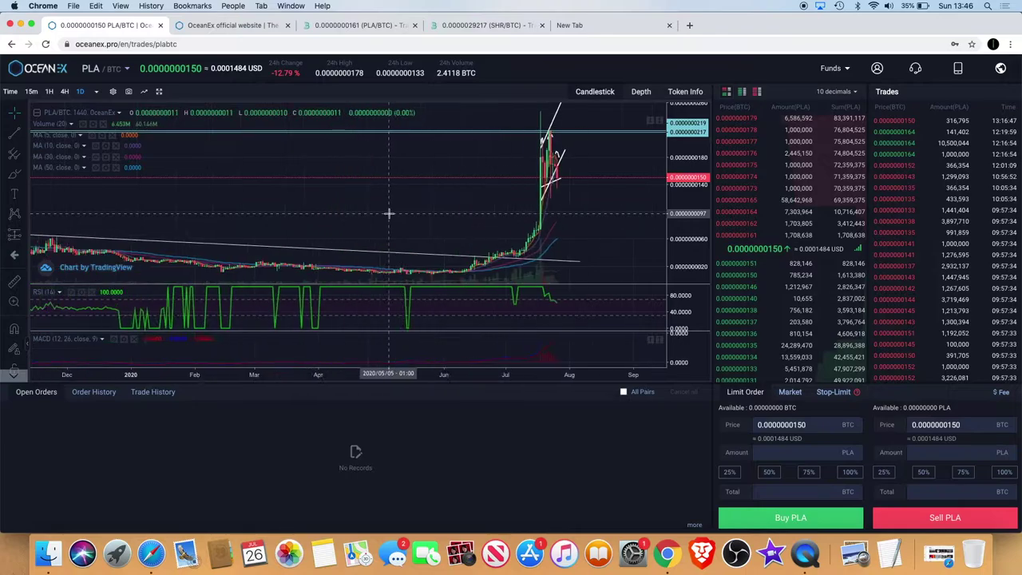
{"action": "scroll", "coordinate": [388, 213], "scroll_direction": "left", "scroll_amount": 5}
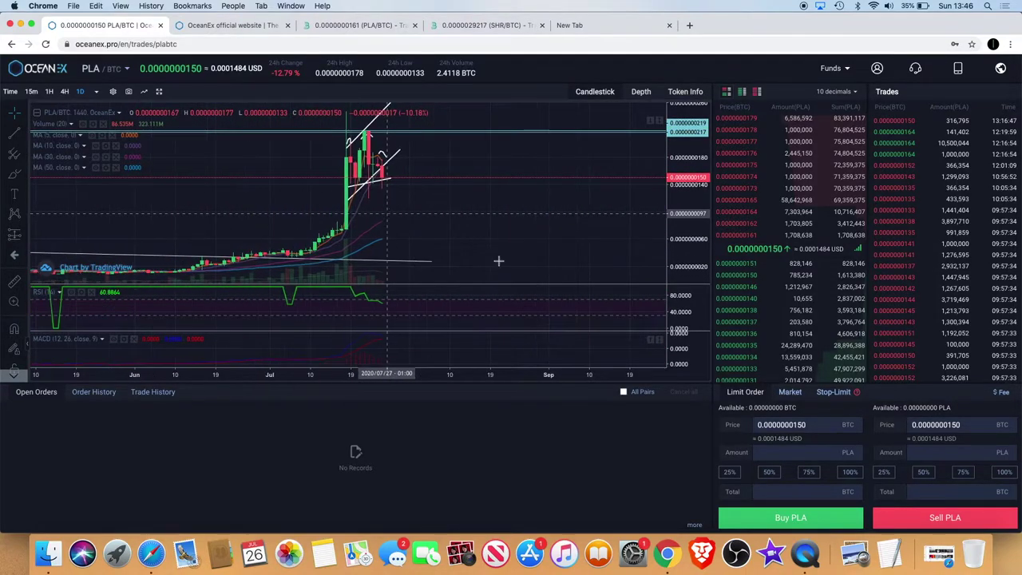
{"action": "left_click", "coordinate": [657, 341]}
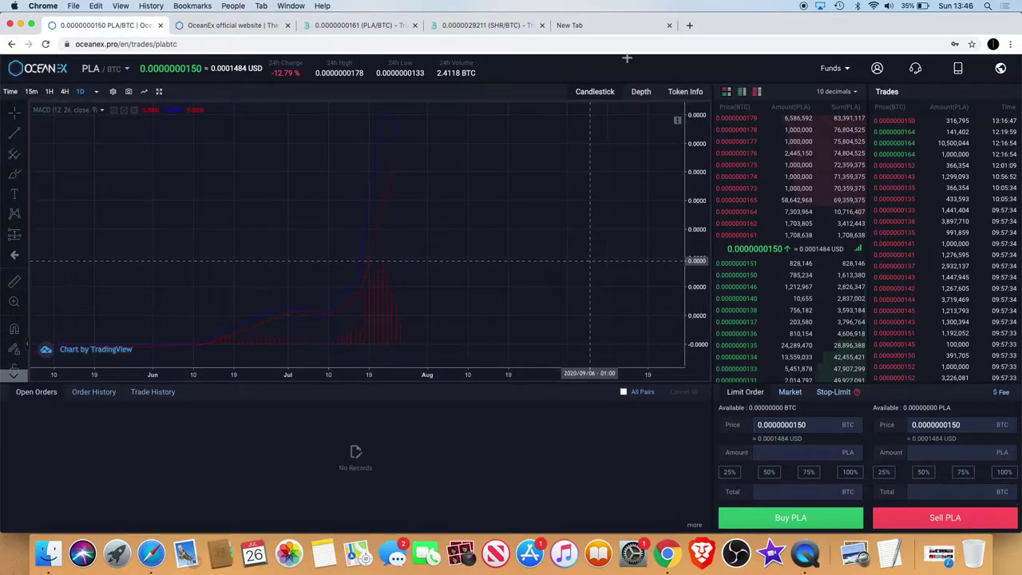
{"action": "left_click", "coordinate": [676, 123]}
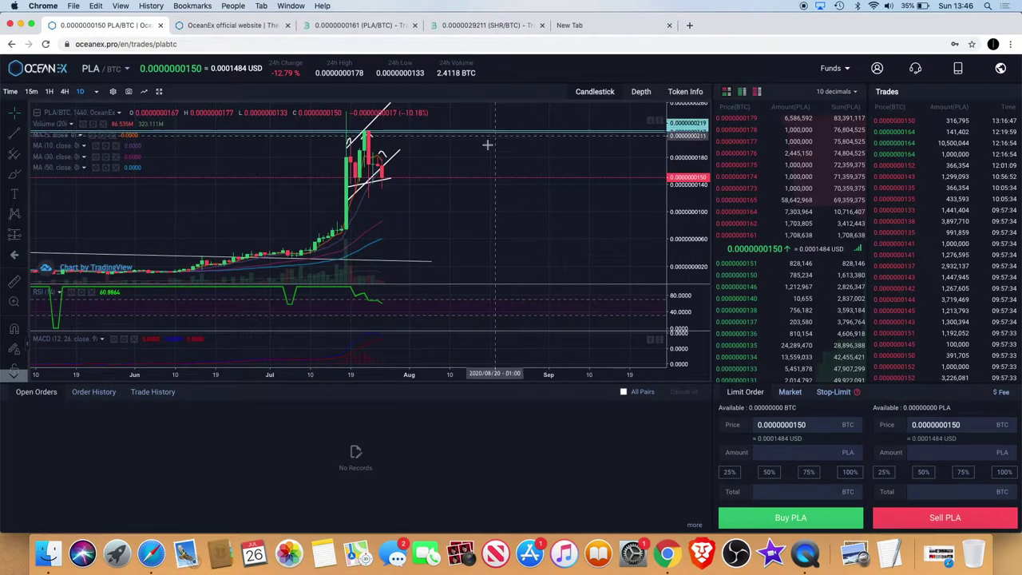
- Examine the July rally and the marked peaks on the daily chart against the preceding months
{"action": "scroll", "coordinate": [426, 210], "scroll_direction": "down", "scroll_amount": 3}
{"action": "scroll", "coordinate": [426, 210], "scroll_direction": "up", "scroll_amount": 3}
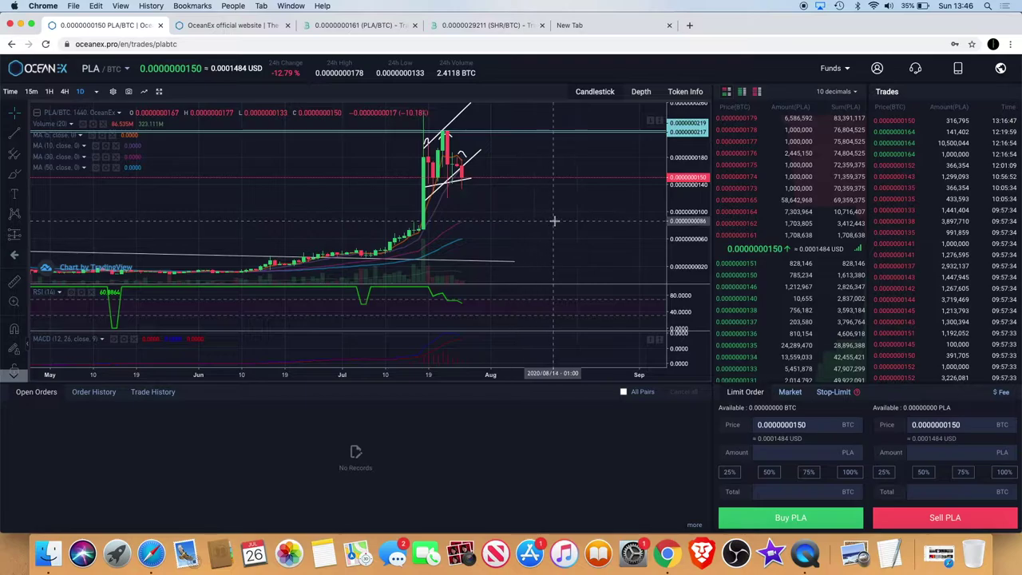
{"action": "scroll", "coordinate": [518, 226], "scroll_direction": "down", "scroll_amount": 3}
{"action": "scroll", "coordinate": [518, 225], "scroll_direction": "up", "scroll_amount": 3}
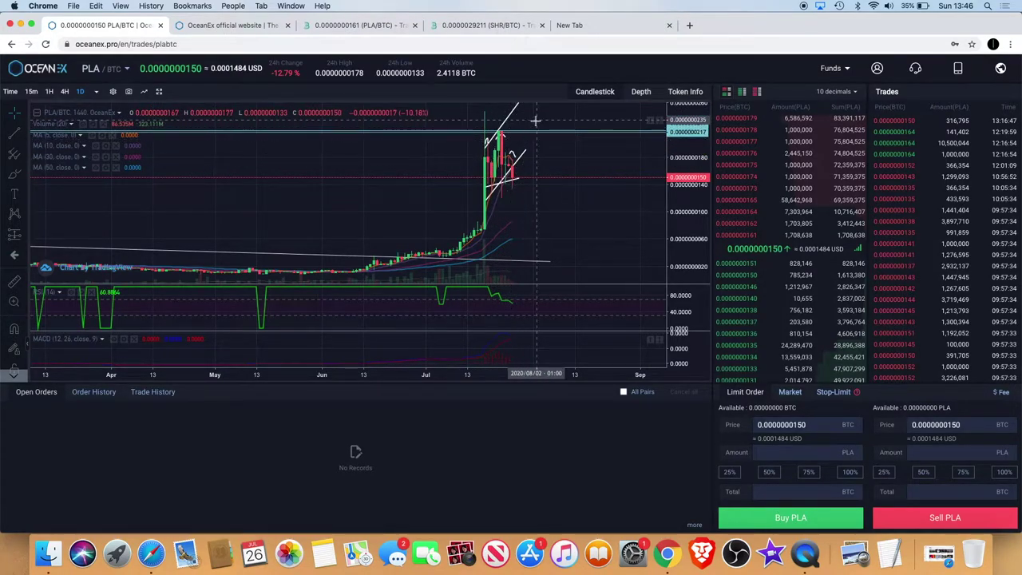
{"action": "scroll", "coordinate": [535, 179], "scroll_direction": "up", "scroll_amount": 5}
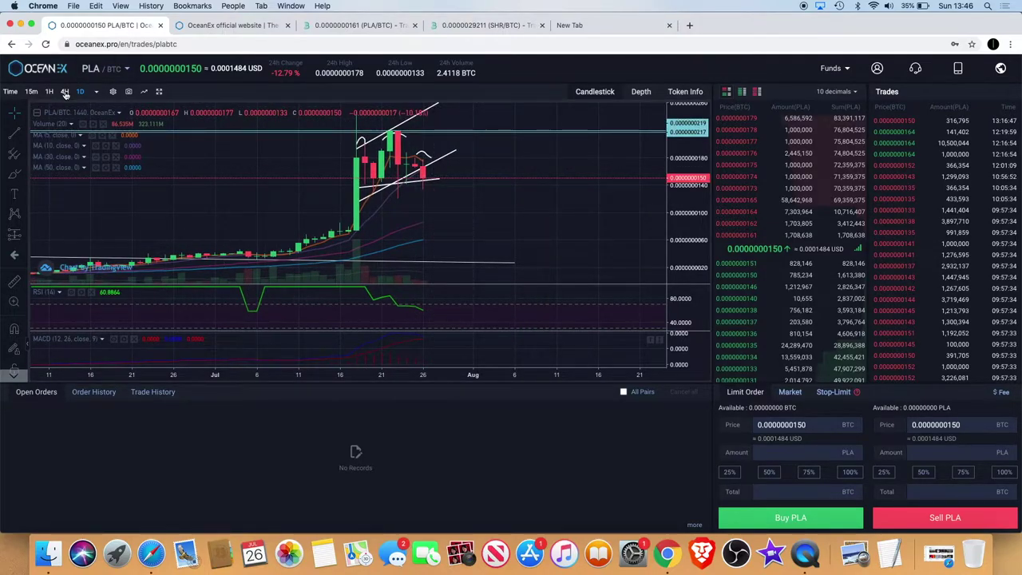
- Switch the chart back to the one-hour interval and compress the price scale to examine the three peaks with the early July prices
{"action": "left_click", "coordinate": [50, 92]}
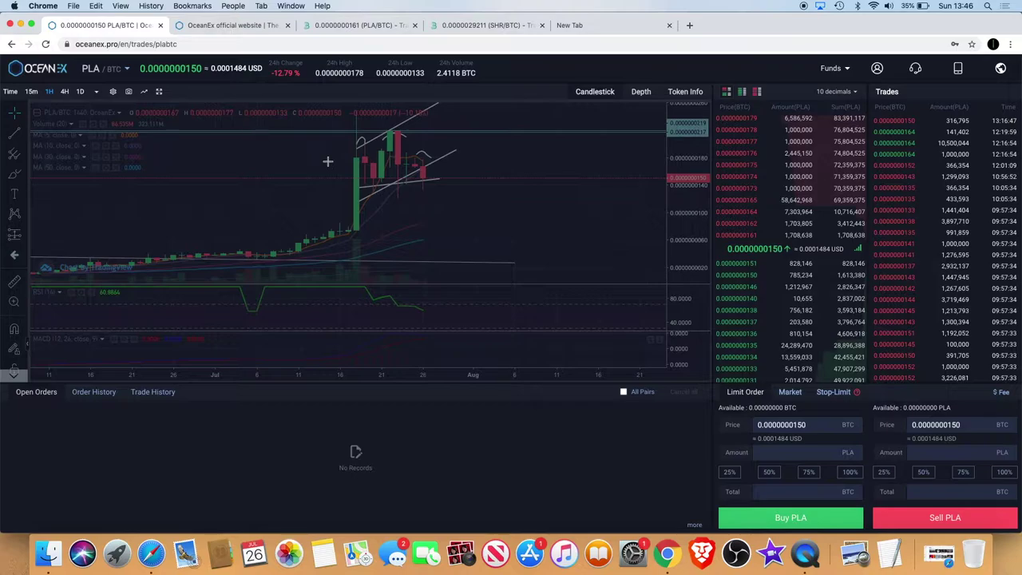
{"action": "scroll", "coordinate": [435, 194], "scroll_direction": "down", "scroll_amount": 3}
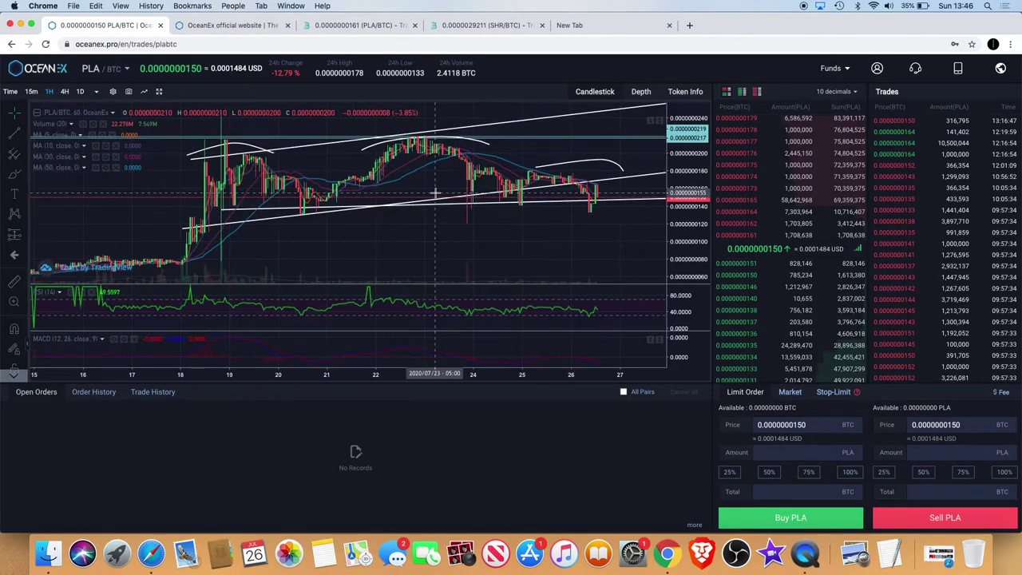
{"action": "scroll", "coordinate": [435, 193], "scroll_direction": "down", "scroll_amount": 3}
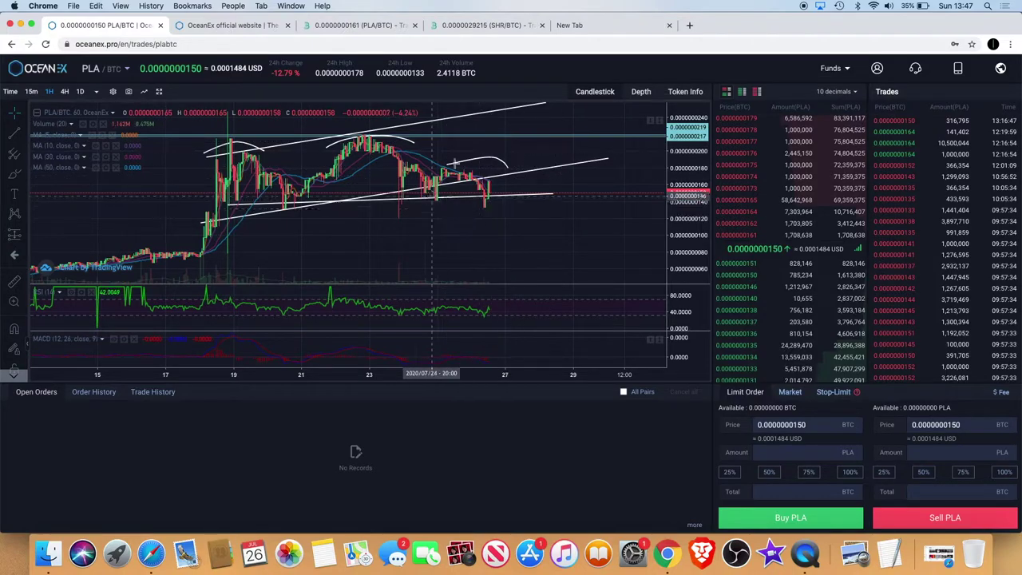
{"action": "scroll", "coordinate": [518, 156], "scroll_direction": "down", "scroll_amount": 3}
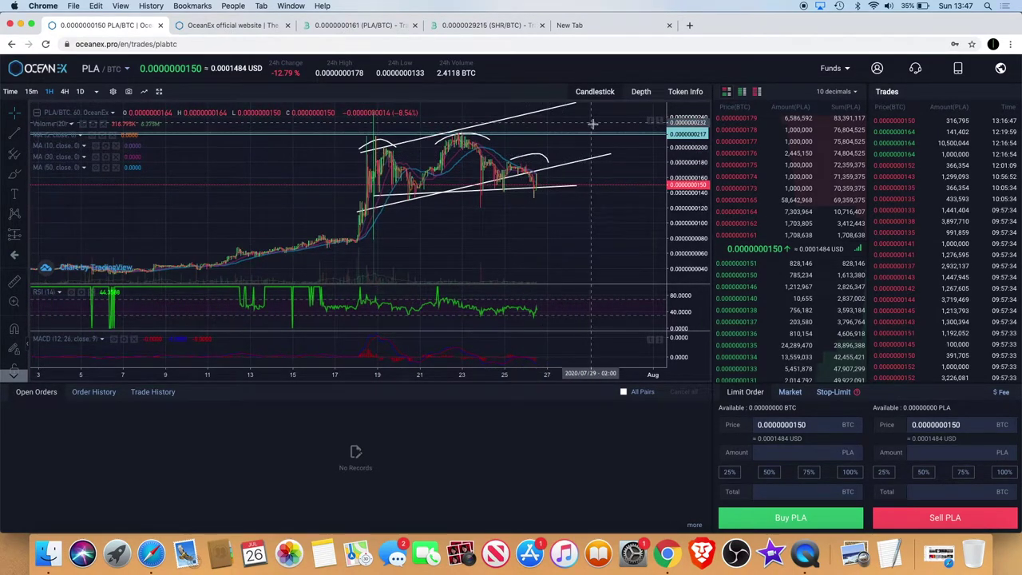
{"action": "scroll", "coordinate": [600, 118], "scroll_direction": "down", "scroll_amount": 3}
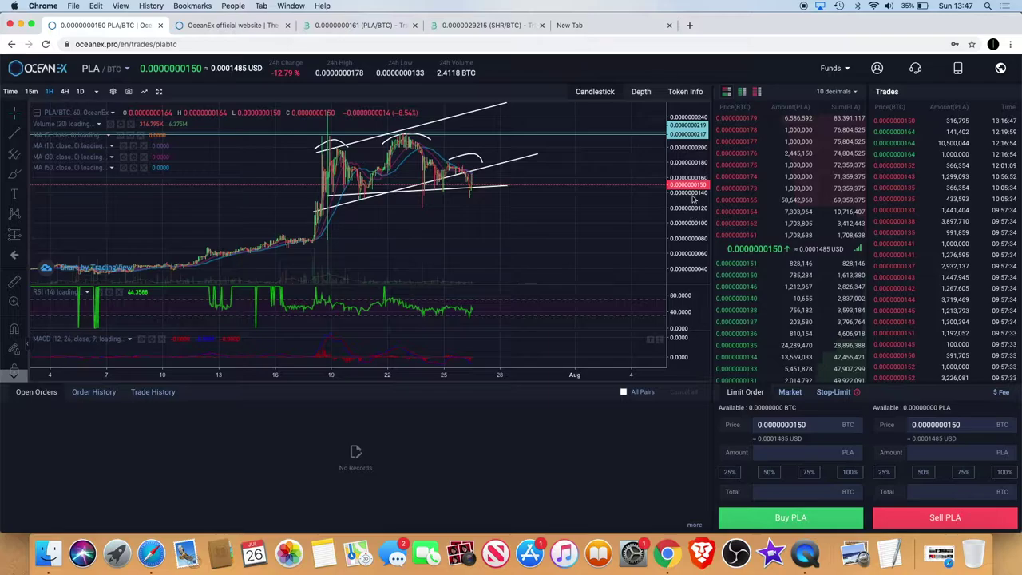
{"action": "left_click_drag", "start_coordinate": [694, 199], "coordinate": [675, 240]}
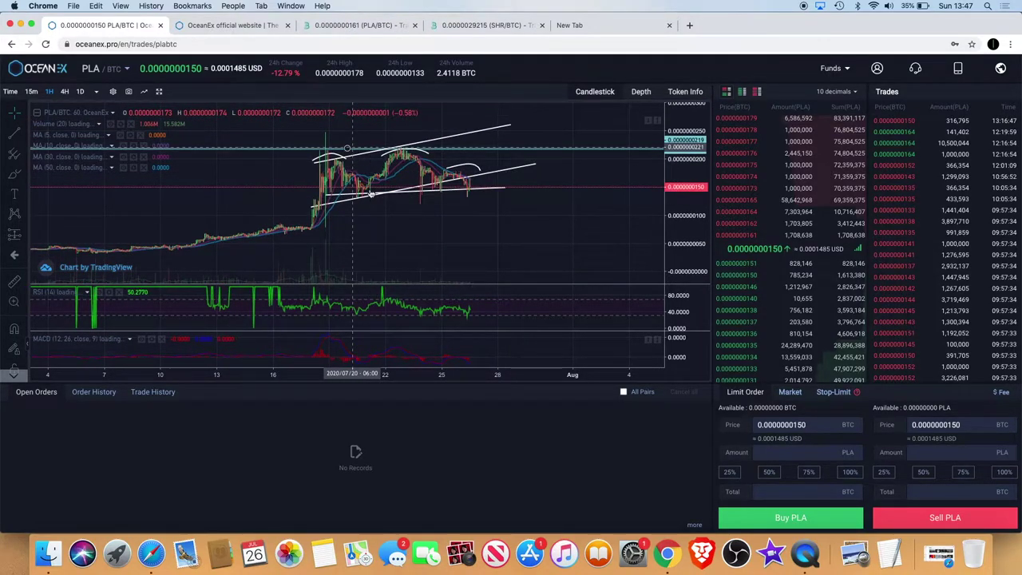
- Examine the latest one-hour candles against the support line under the three marked peaks
{"action": "scroll", "coordinate": [363, 200], "scroll_direction": "down", "scroll_amount": 3}
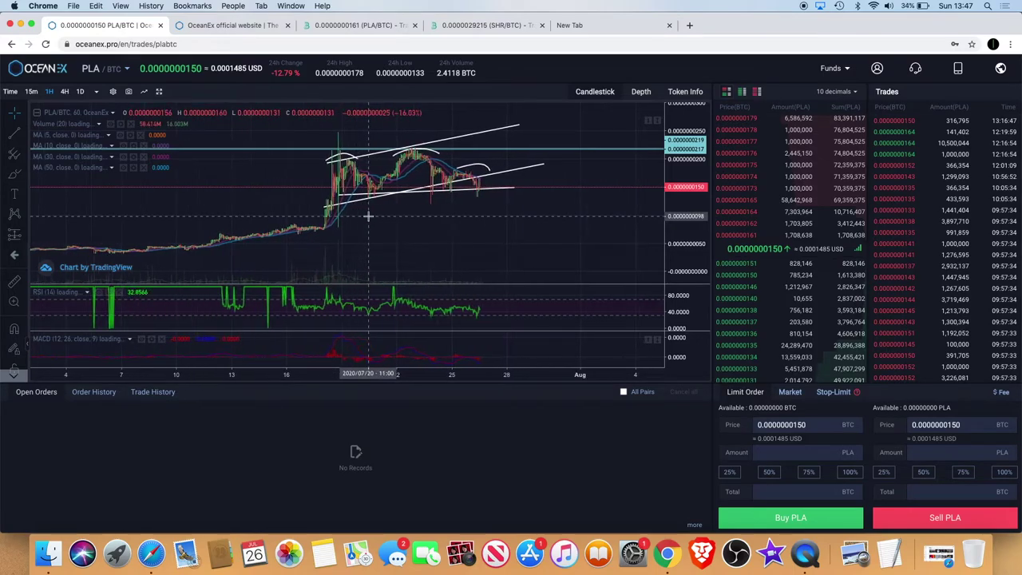
{"action": "scroll", "coordinate": [368, 215], "scroll_direction": "up", "scroll_amount": 3}
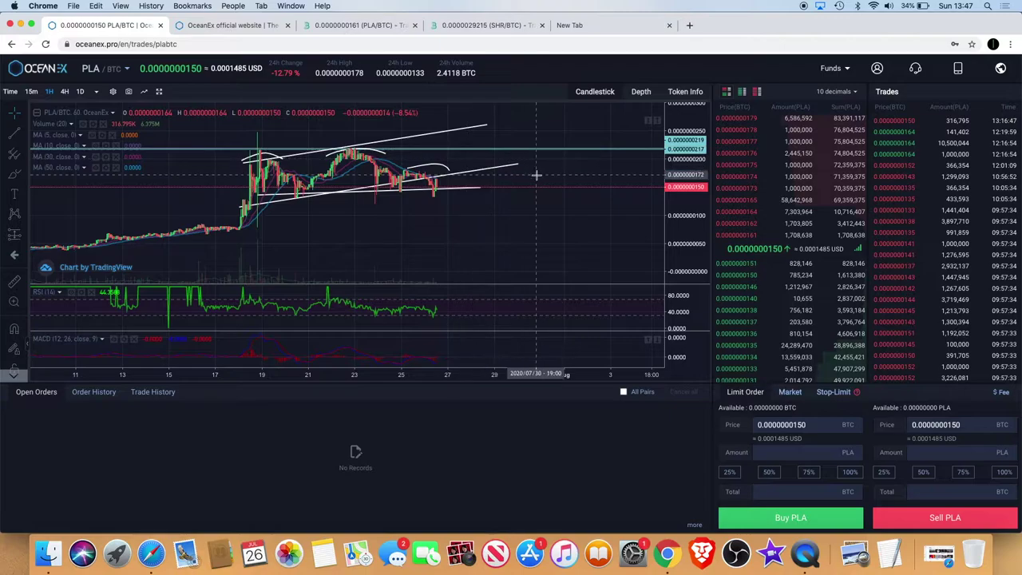
{"action": "scroll", "coordinate": [467, 183], "scroll_direction": "up", "scroll_amount": 4}
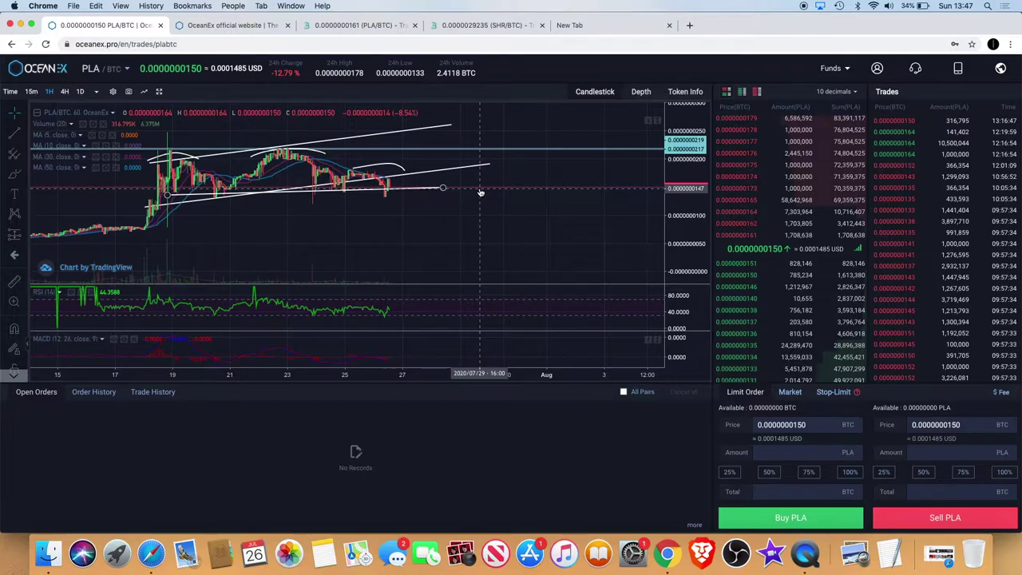
{"action": "scroll", "coordinate": [483, 204], "scroll_direction": "down", "scroll_amount": 3}
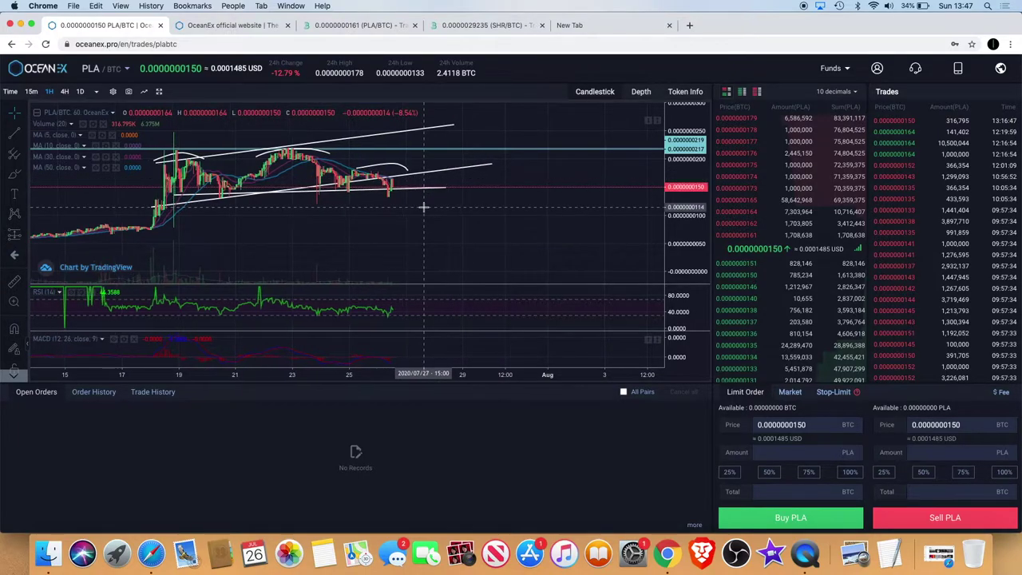
{"action": "scroll", "coordinate": [423, 206], "scroll_direction": "up", "scroll_amount": 2}
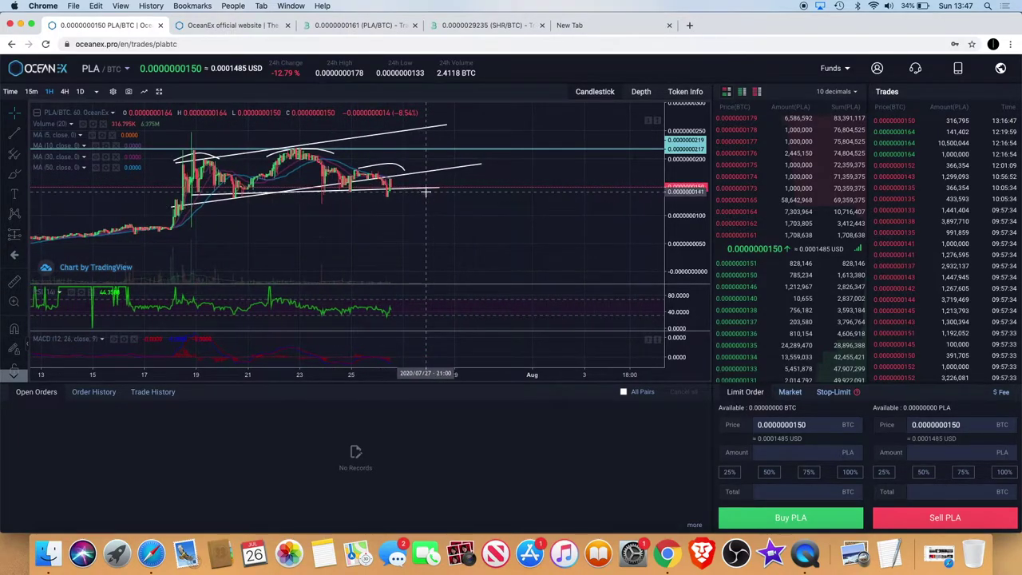
{"action": "scroll", "coordinate": [426, 192], "scroll_direction": "left", "scroll_amount": 3}
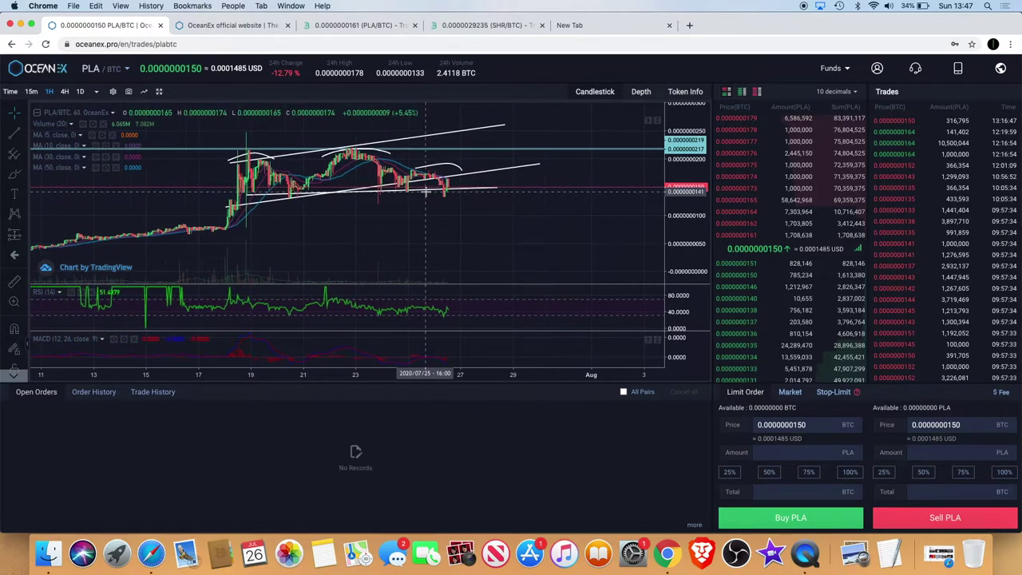
{"action": "scroll", "coordinate": [426, 192], "scroll_direction": "up", "scroll_amount": 3}
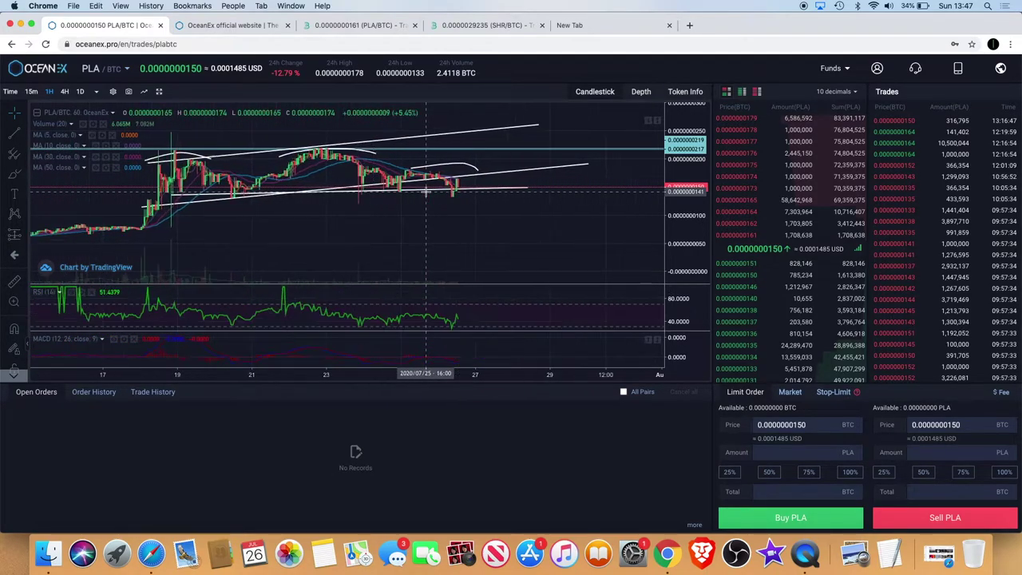
{"action": "scroll", "coordinate": [431, 193], "scroll_direction": "down", "scroll_amount": 5}
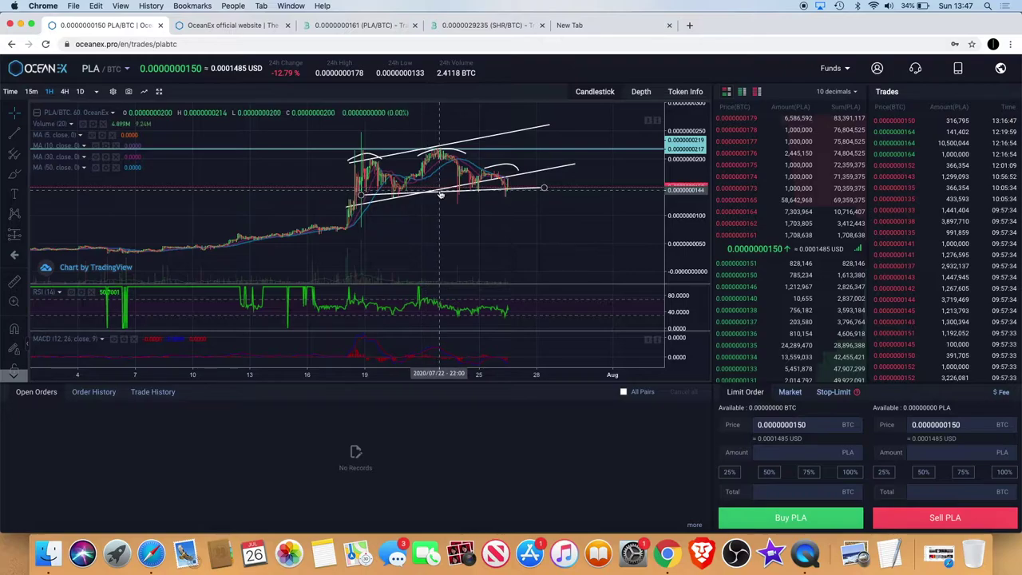
- Compare the three-peak pattern with the mid-July breakout and the price base of the preceding weeks back to May
{"action": "scroll", "coordinate": [442, 227], "scroll_direction": "right", "scroll_amount": 2}
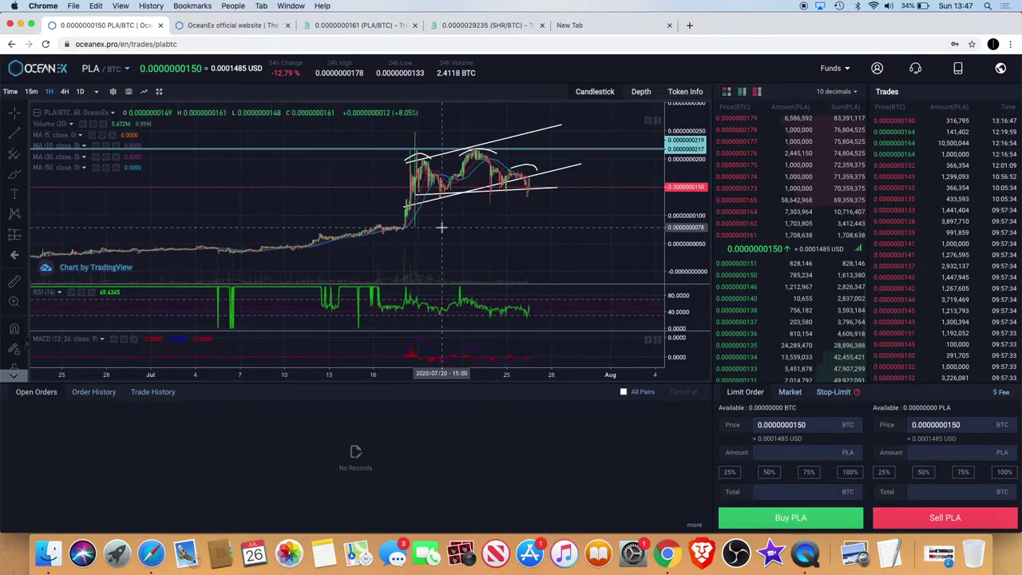
{"action": "scroll", "coordinate": [441, 227], "scroll_direction": "right", "scroll_amount": 2}
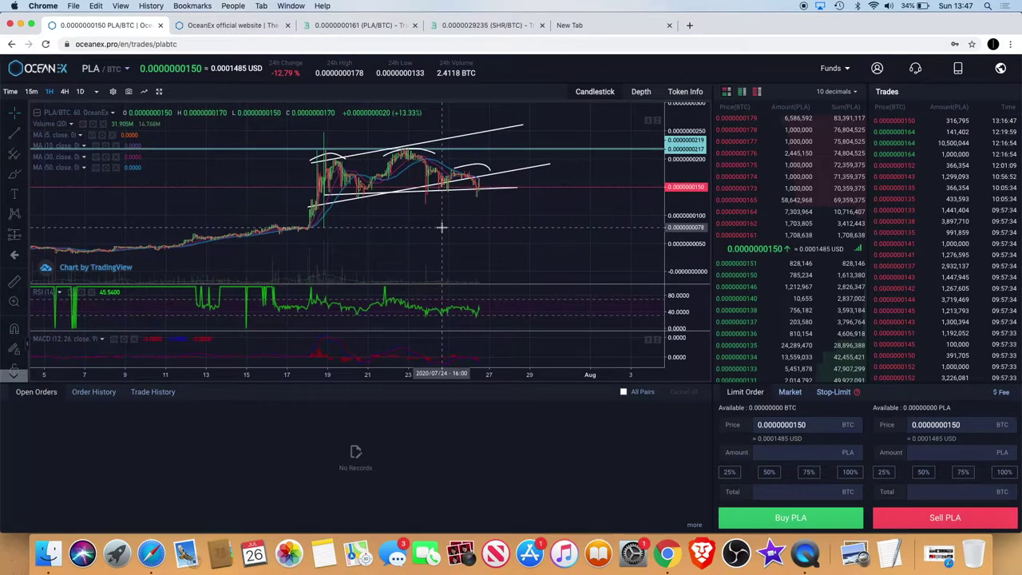
{"action": "scroll", "coordinate": [441, 228], "scroll_direction": "left", "scroll_amount": 3}
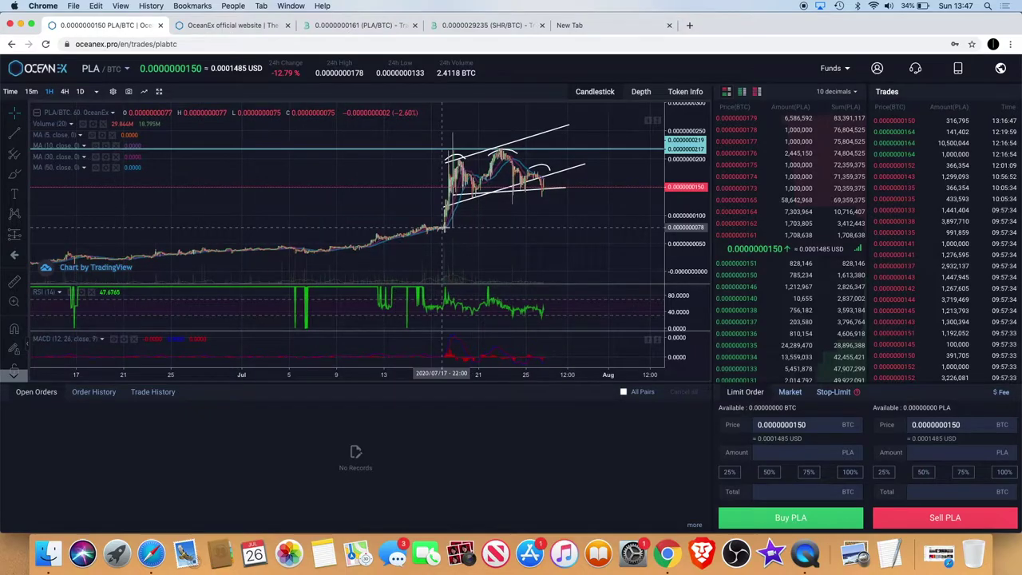
{"action": "scroll", "coordinate": [449, 227], "scroll_direction": "right", "scroll_amount": 5}
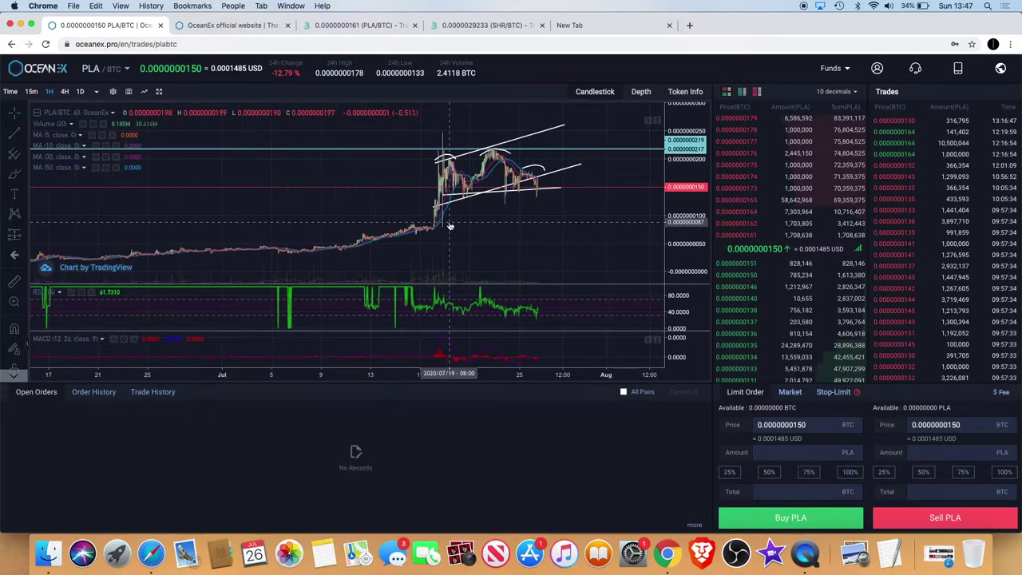
{"action": "scroll", "coordinate": [450, 227], "scroll_direction": "left", "scroll_amount": 5}
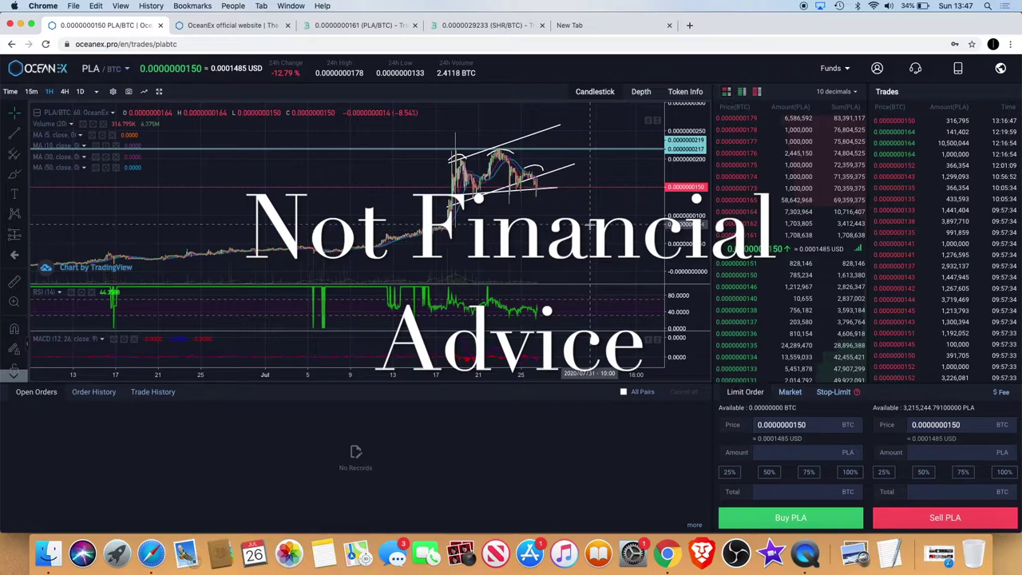
{"action": "scroll", "coordinate": [599, 211], "scroll_direction": "down", "scroll_amount": 3}
{"action": "scroll", "coordinate": [591, 226], "scroll_direction": "right", "scroll_amount": 2}
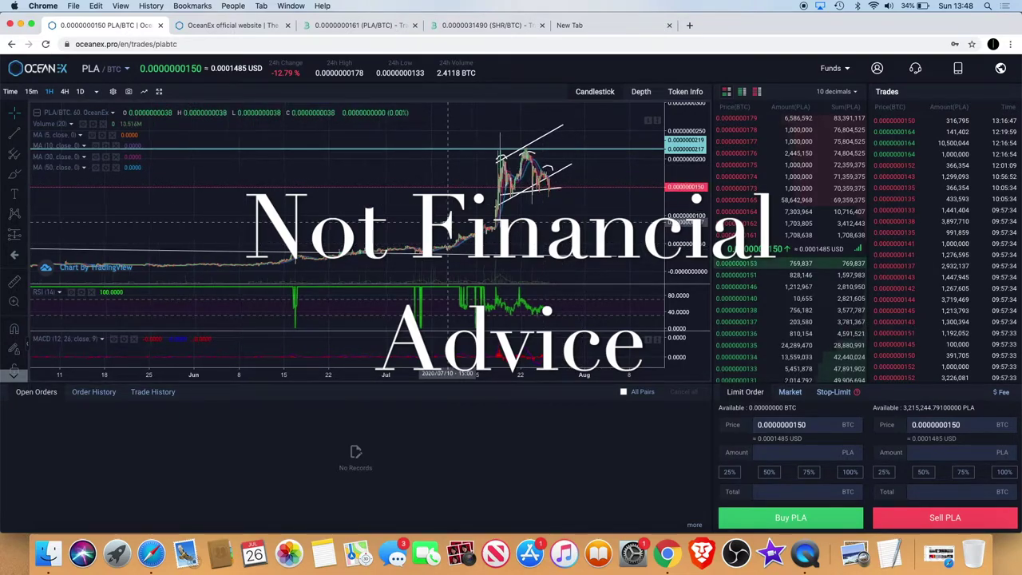
{"action": "scroll", "coordinate": [447, 225], "scroll_direction": "up", "scroll_amount": 3}
{"action": "scroll", "coordinate": [447, 225], "scroll_direction": "right", "scroll_amount": 2}
{"action": "scroll", "coordinate": [447, 225], "scroll_direction": "down", "scroll_amount": 3}
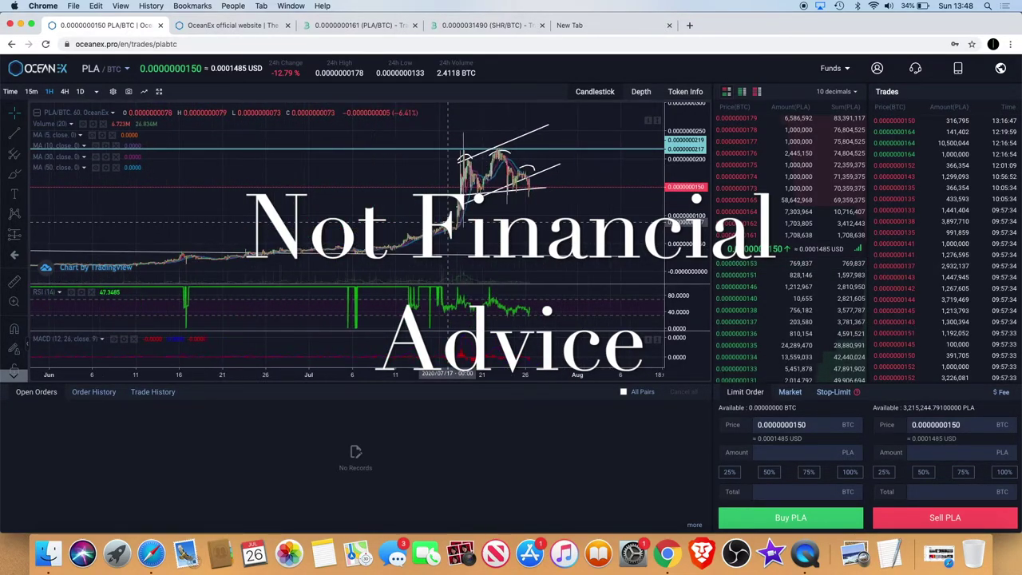
{"action": "scroll", "coordinate": [447, 225], "scroll_direction": "up", "scroll_amount": 4}
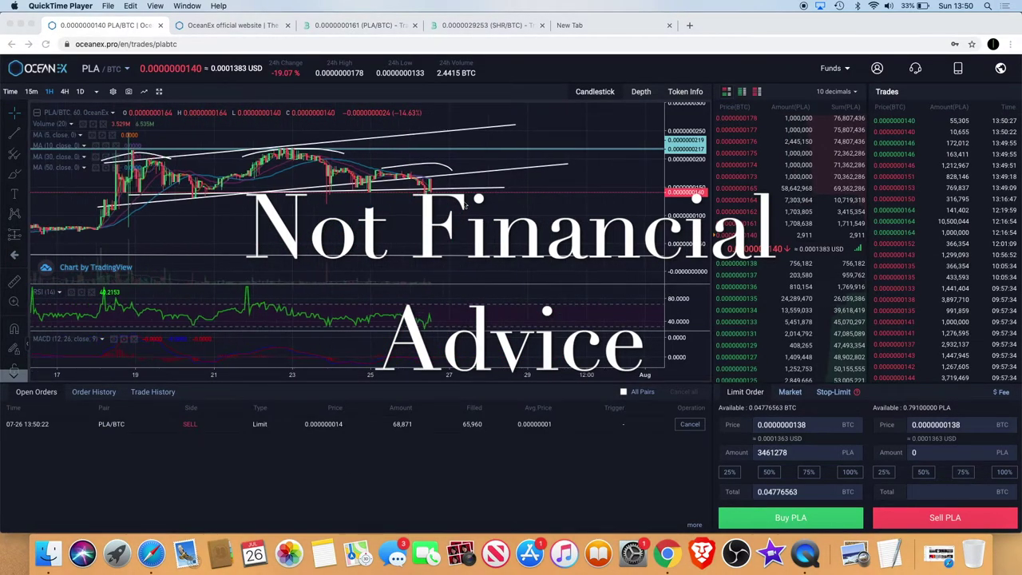
- Examine the newest hourly candle's position relative to the support line, both close up and across the whole July pattern
{"action": "scroll", "coordinate": [466, 206], "scroll_direction": "up", "scroll_amount": 3}
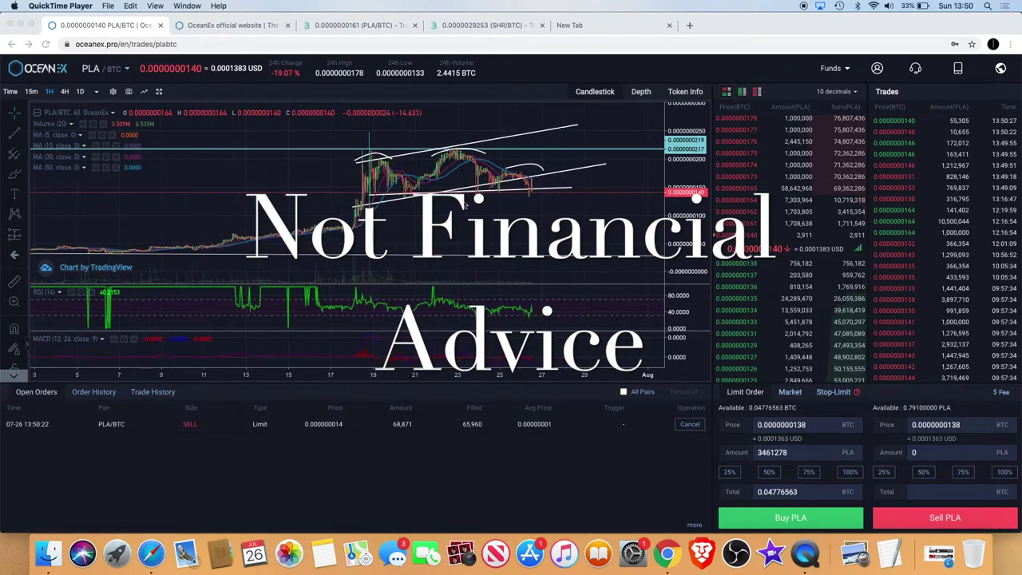
{"action": "scroll", "coordinate": [466, 206], "scroll_direction": "down", "scroll_amount": 4}
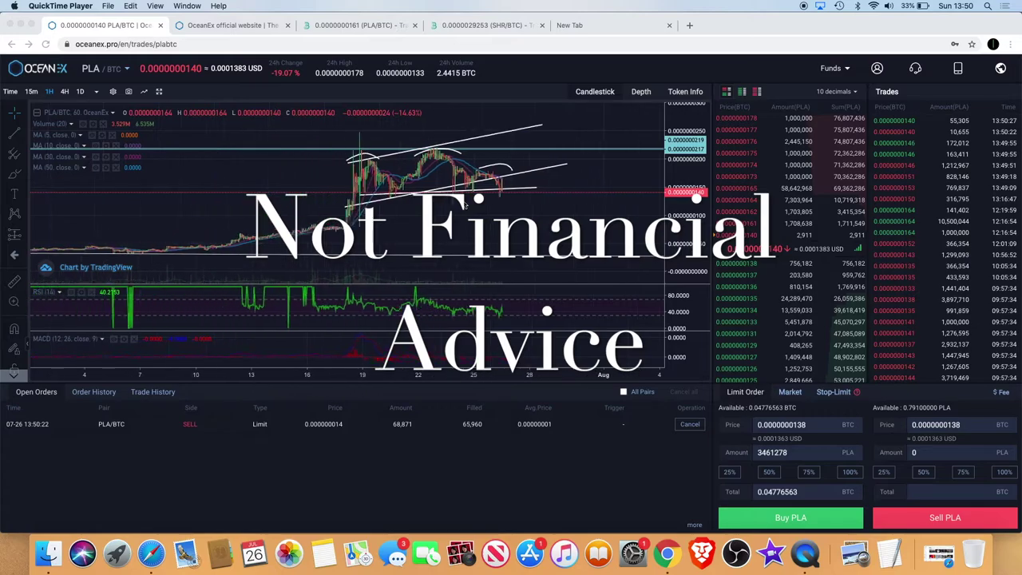
{"action": "scroll", "coordinate": [466, 206], "scroll_direction": "up", "scroll_amount": 4}
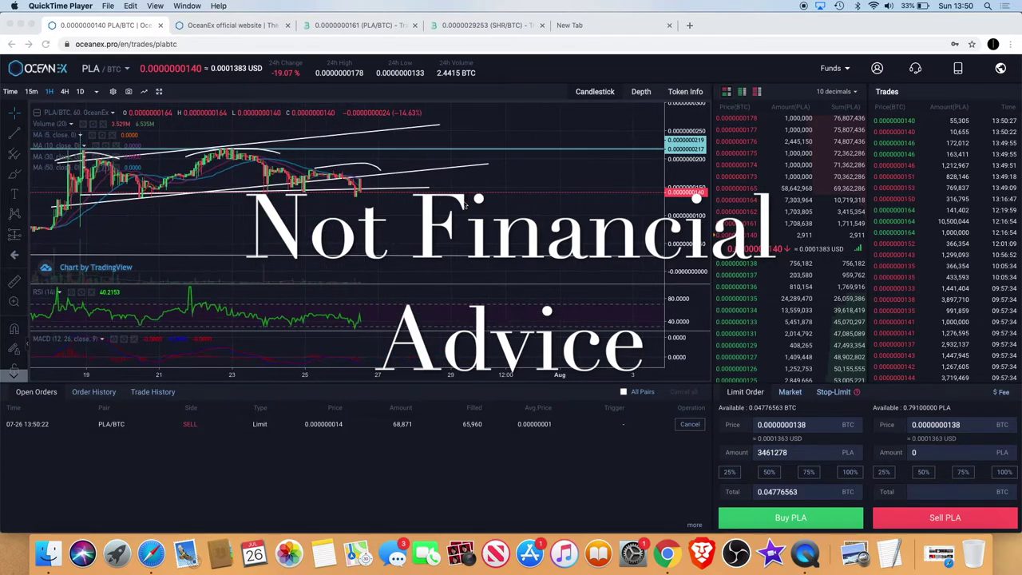
{"action": "scroll", "coordinate": [465, 206], "scroll_direction": "down", "scroll_amount": 4}
{"action": "scroll", "coordinate": [447, 191], "scroll_direction": "up", "scroll_amount": 3}
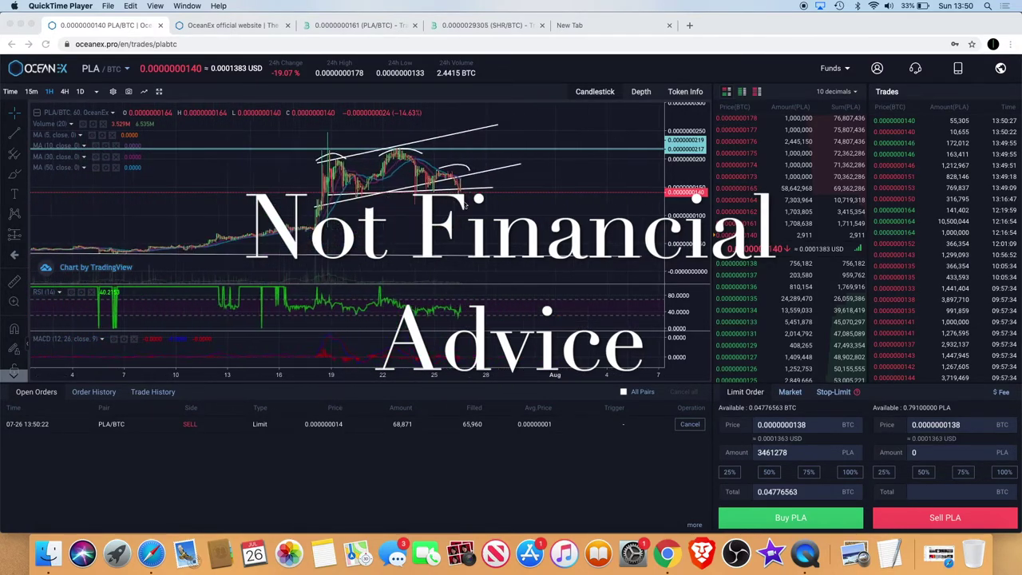
{"action": "scroll", "coordinate": [407, 172], "scroll_direction": "down", "scroll_amount": 2}
{"action": "scroll", "coordinate": [363, 158], "scroll_direction": "up", "scroll_amount": 1}
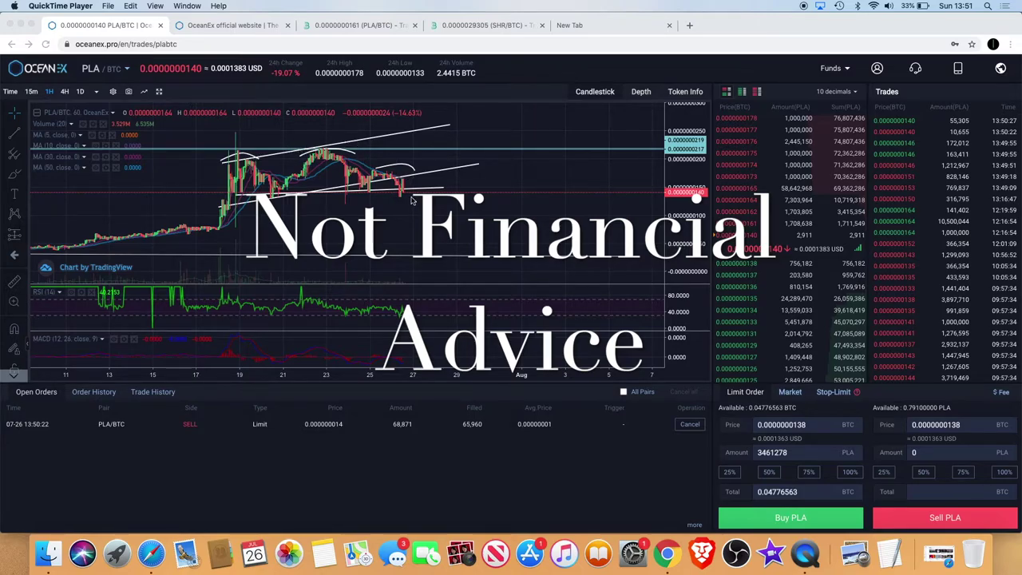
{"action": "scroll", "coordinate": [403, 180], "scroll_direction": "down", "scroll_amount": 2}
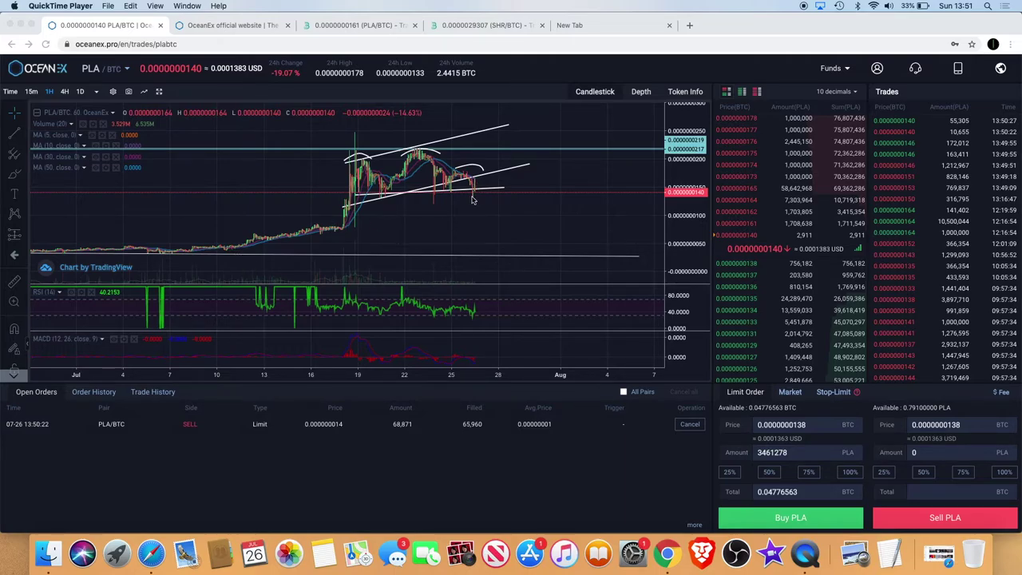
- Examine the distance between the current price and the pre-rally levels, including the lower horizontal line, on the one-hour chart
{"action": "scroll", "coordinate": [427, 223], "scroll_direction": "right", "scroll_amount": 3}
{"action": "scroll", "coordinate": [426, 223], "scroll_direction": "left", "scroll_amount": 5}
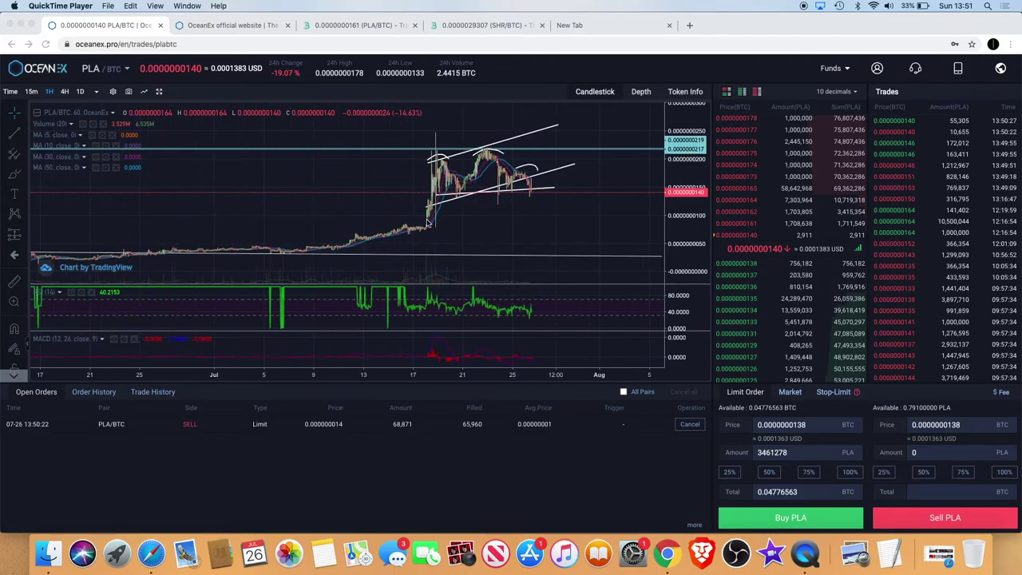
{"action": "scroll", "coordinate": [426, 223], "scroll_direction": "up", "scroll_amount": 5}
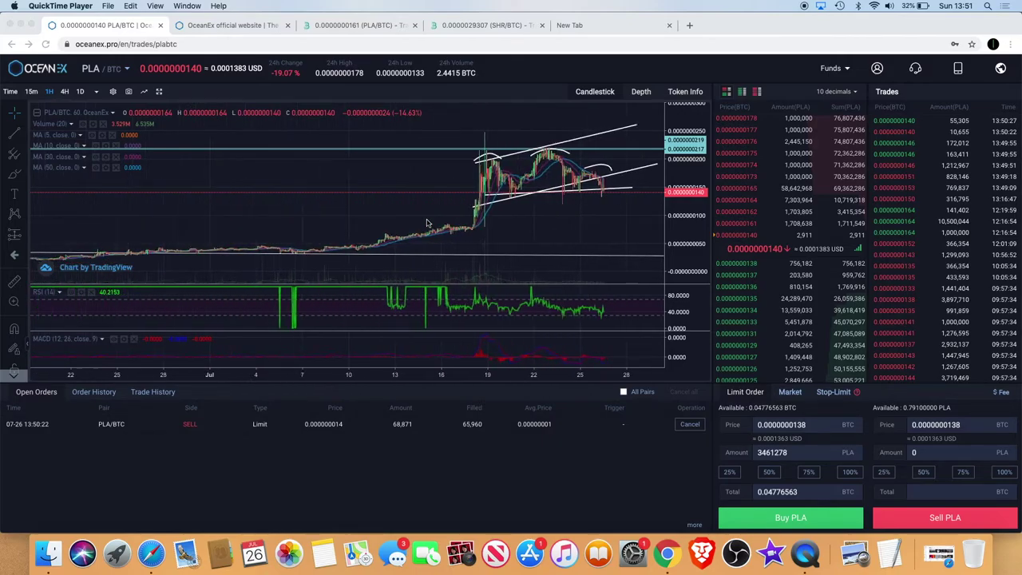
{"action": "scroll", "coordinate": [427, 223], "scroll_direction": "up", "scroll_amount": 5}
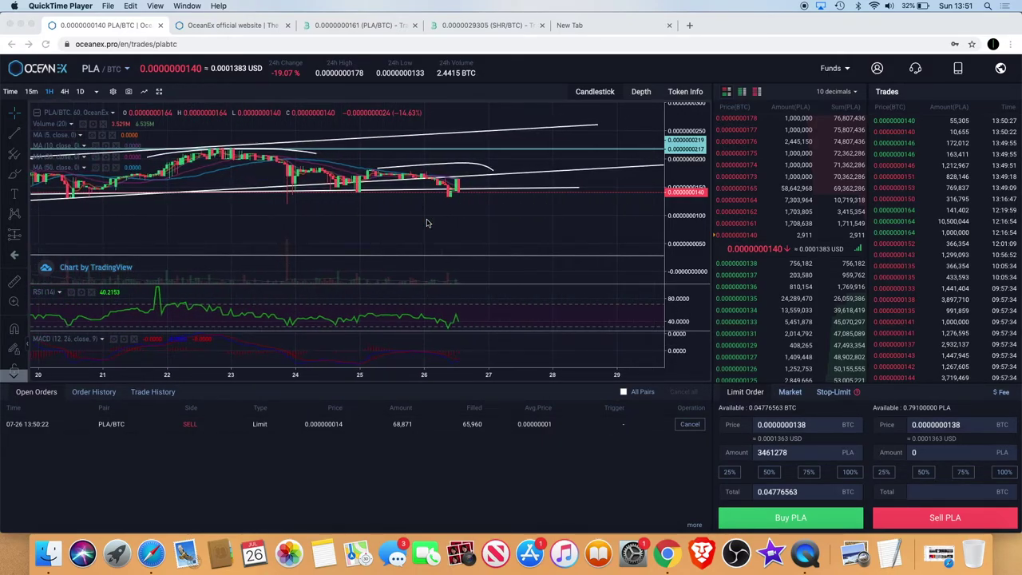
{"action": "scroll", "coordinate": [426, 223], "scroll_direction": "down", "scroll_amount": 5}
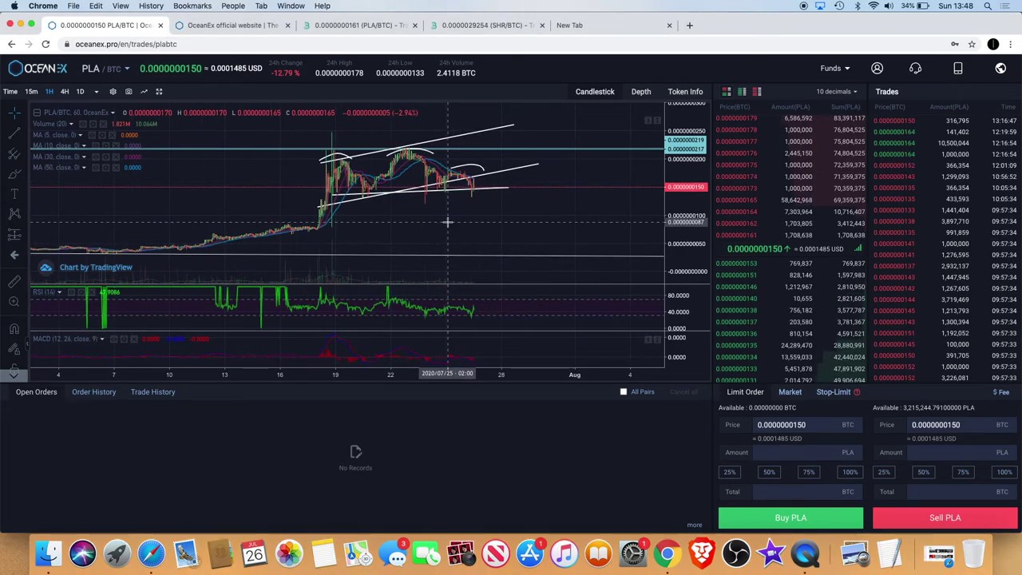
{"action": "scroll", "coordinate": [500, 211], "scroll_direction": "down", "scroll_amount": 3}
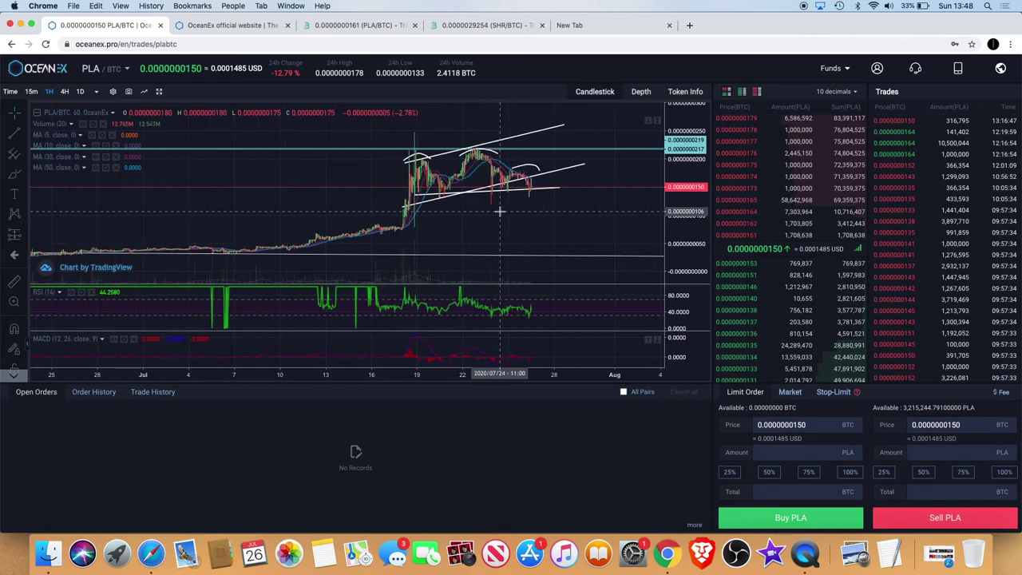
{"action": "scroll", "coordinate": [501, 206], "scroll_direction": "up", "scroll_amount": 3}
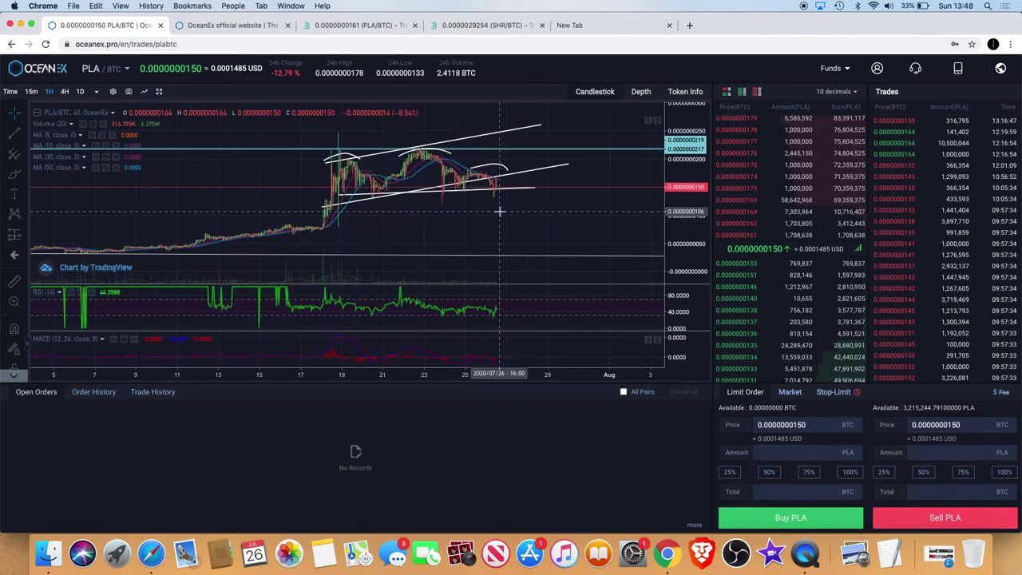